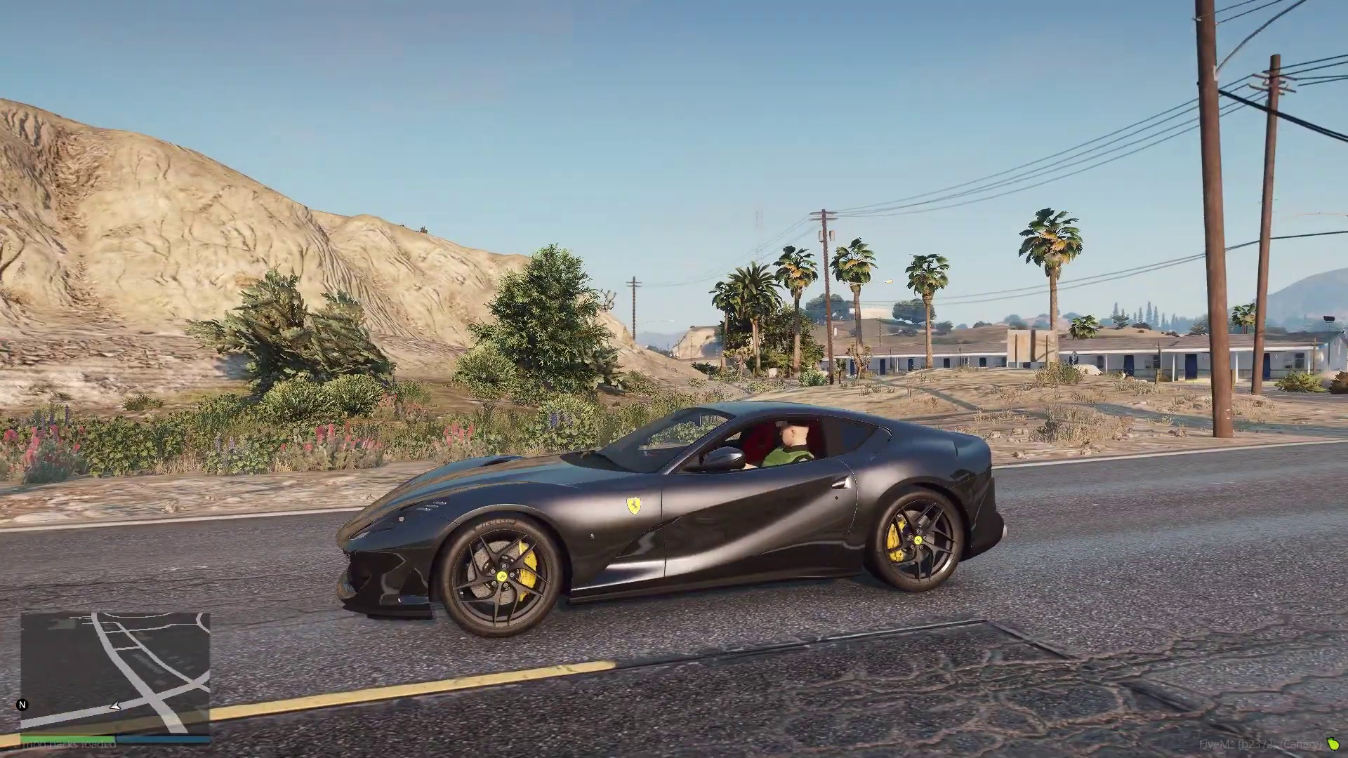
- Start a vMenu recording, drive the black sports car down the highway, and select Stop Recording
{"action": "key", "text": "m"}
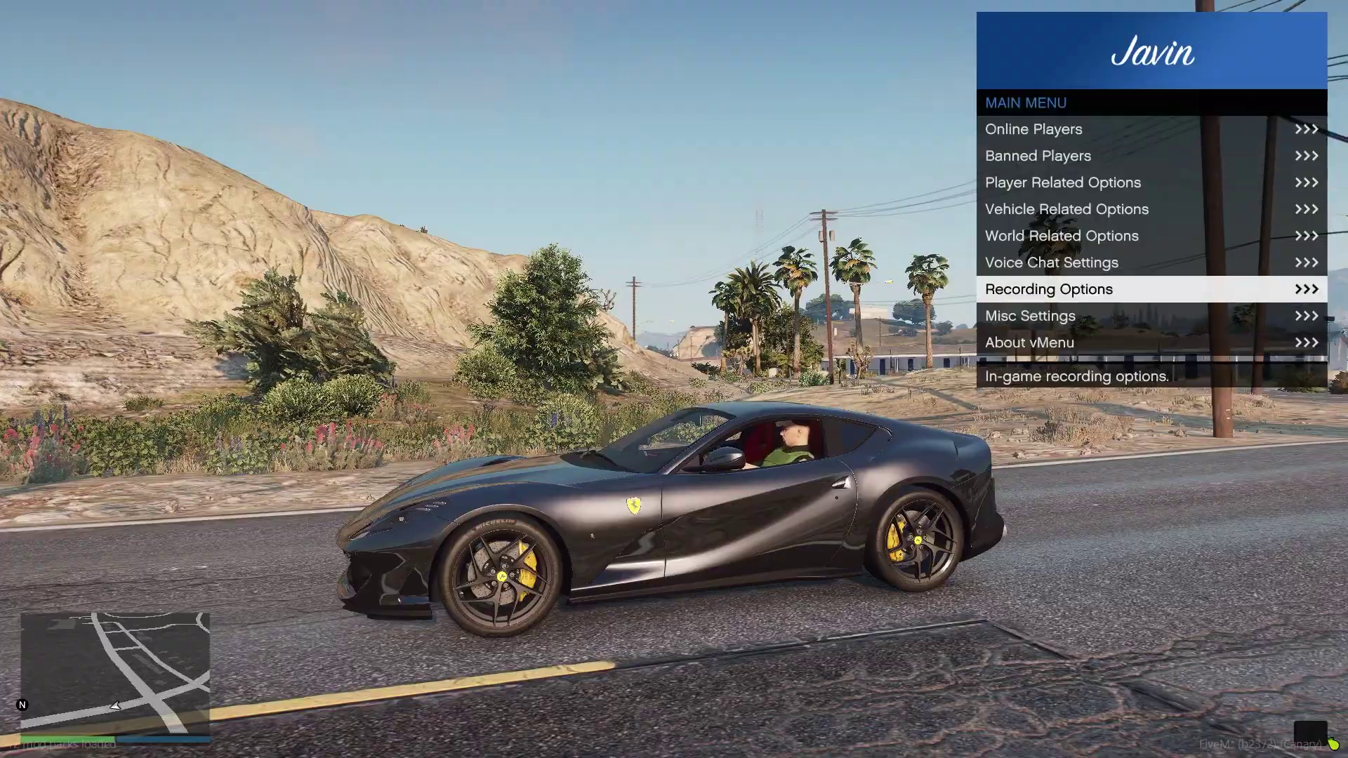
{"action": "key", "text": "Return"}
{"action": "key", "text": "Return"}
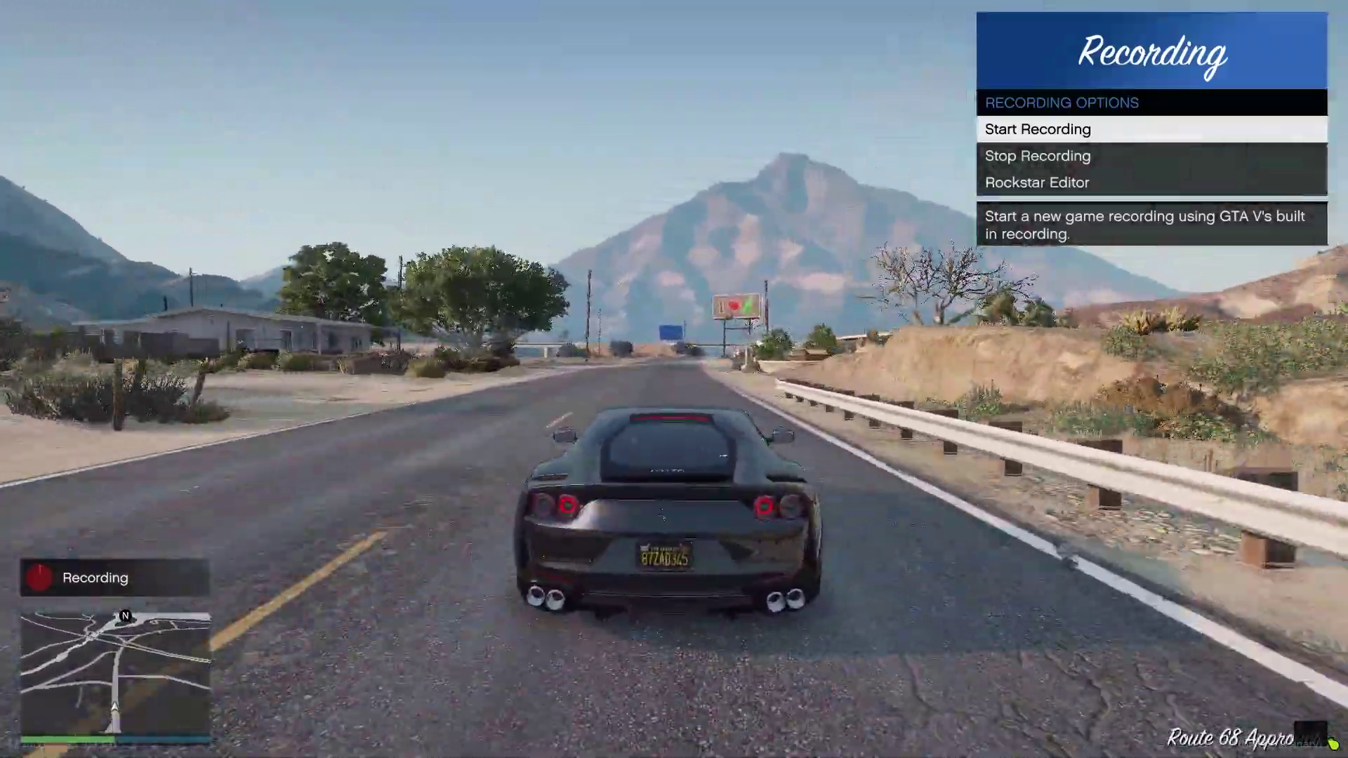
{"action": "key", "text": "Down"}
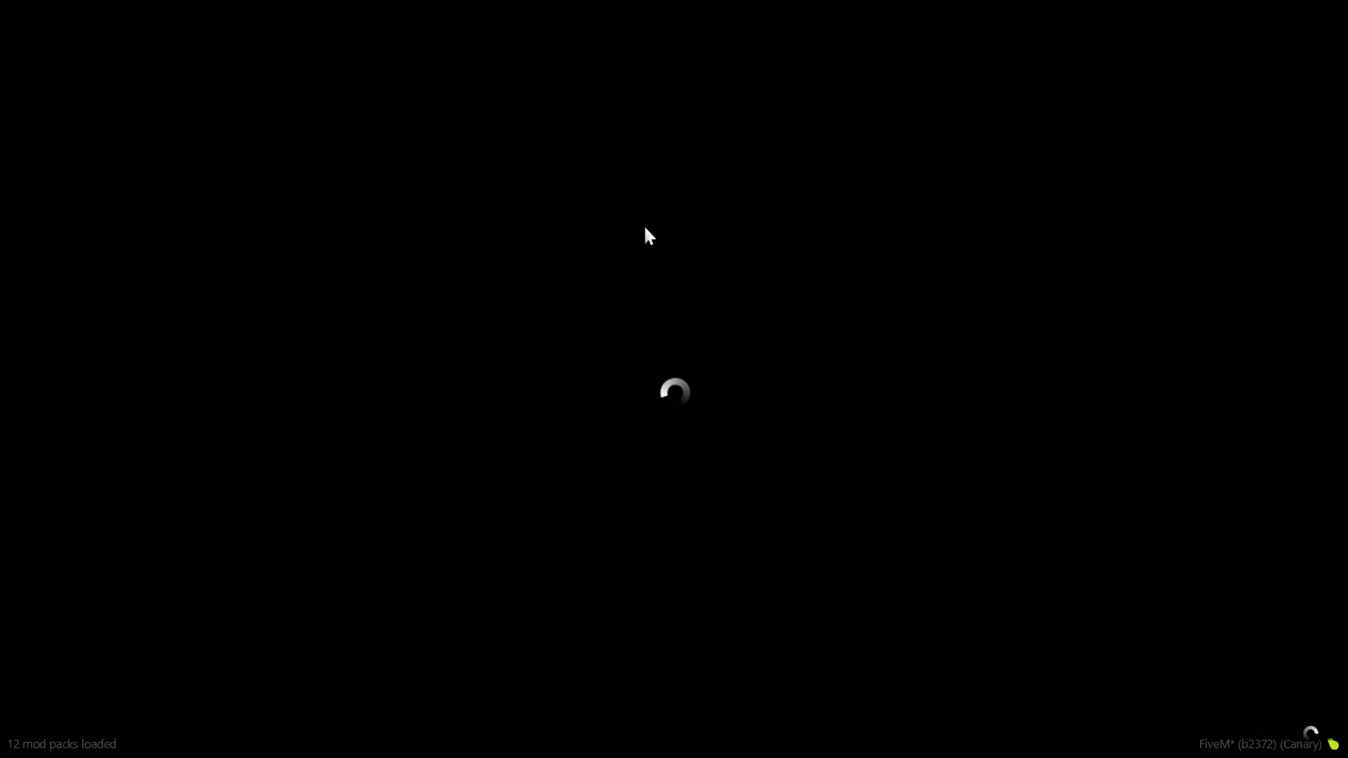
- Open Rockstar Editor and confirm a new project with the 13.39-second car clip
{"action": "key", "text": "Return"}
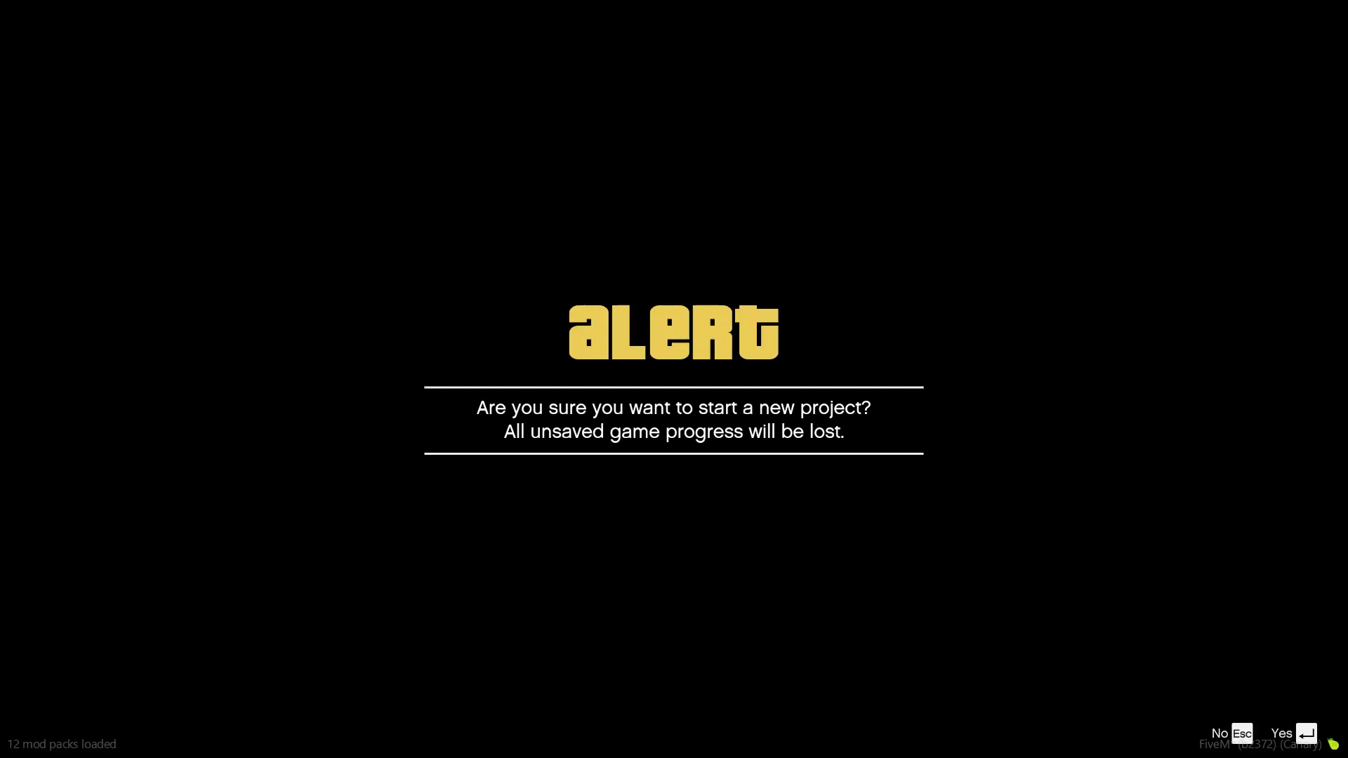
{"action": "key", "text": "Return"}
{"action": "key", "text": "Return"}
{"action": "key", "text": "Return"}
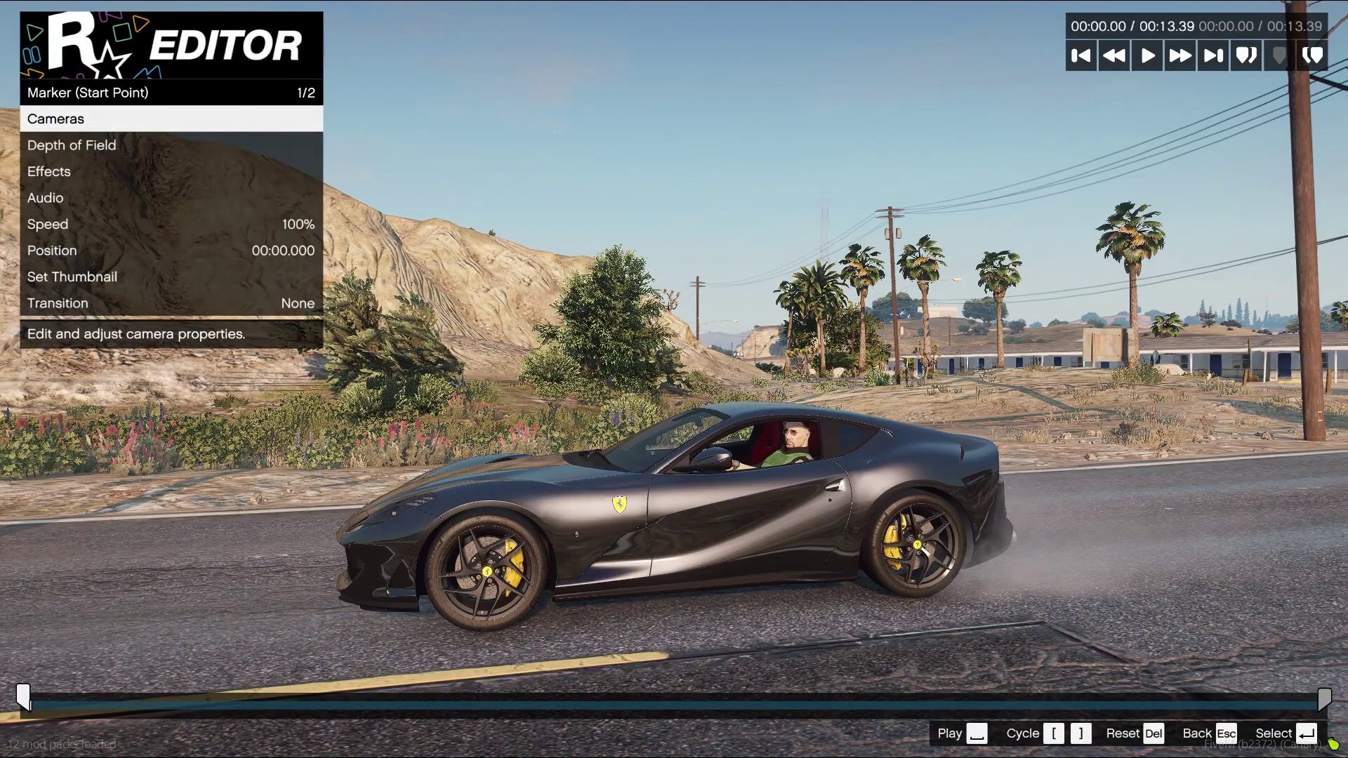
- Pause at 00:04.16, set the marker's camera to Free Camera, and enter Edit Camera
{"action": "key", "text": "space"}
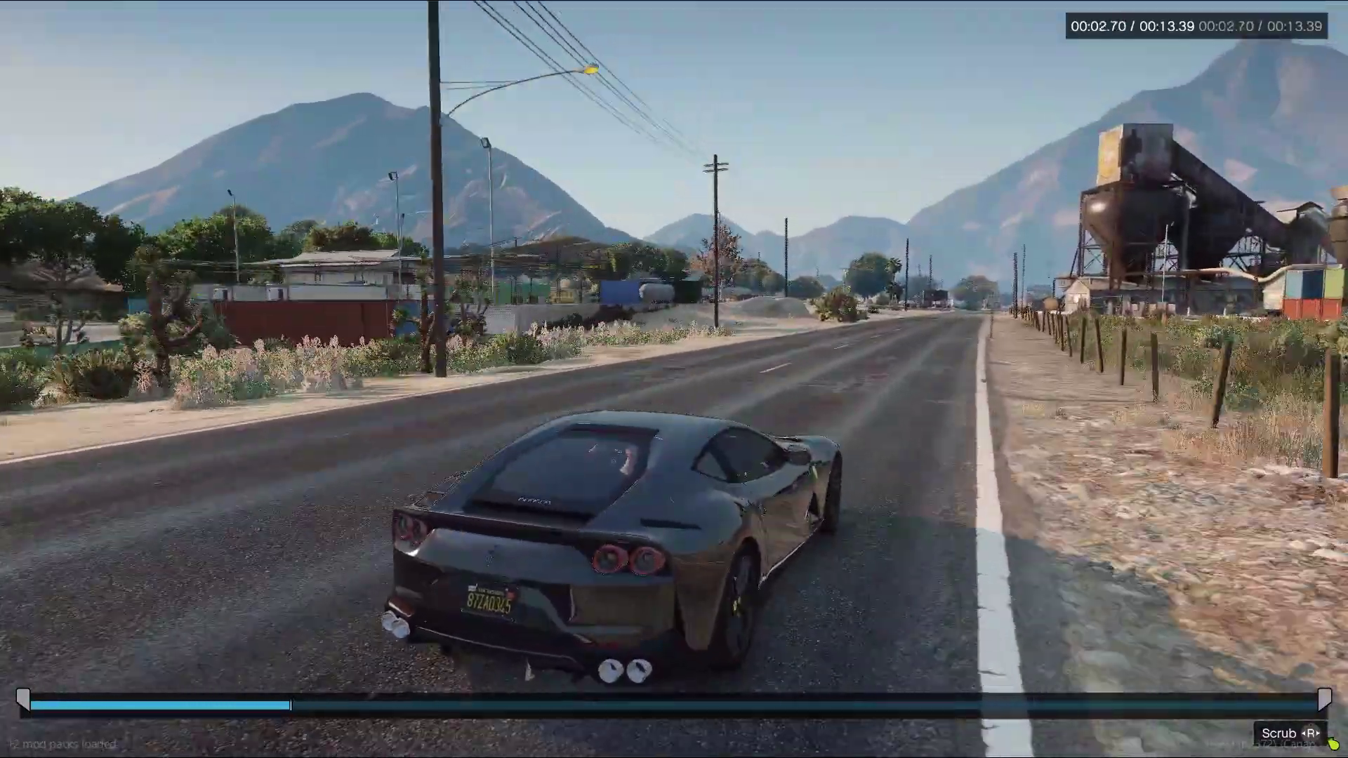
{"action": "key", "text": "space"}
{"action": "key", "text": "Return"}
{"action": "key", "text": "Right"}
{"action": "key", "text": "Down"}
{"action": "key", "text": "Down"}
{"action": "key", "text": "Down"}
{"action": "key", "text": "Down"}
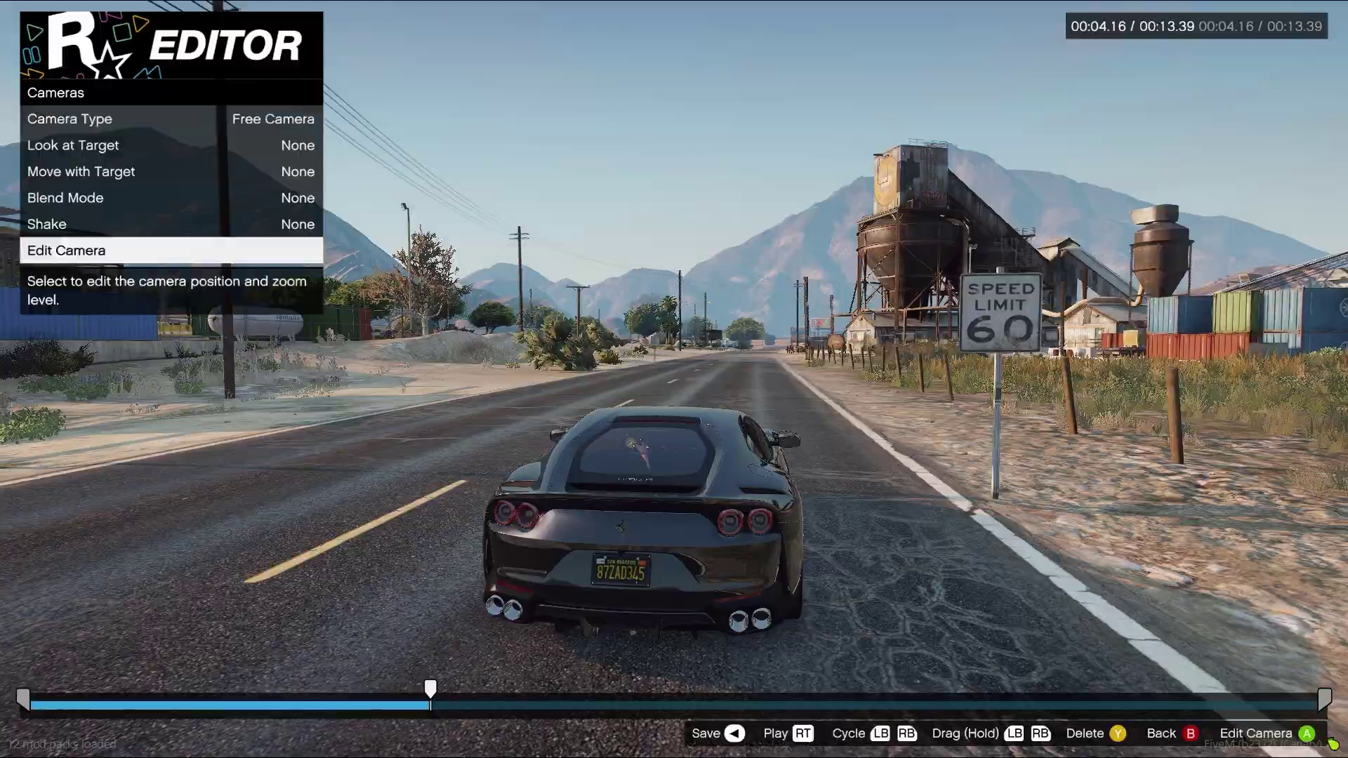
{"action": "key", "text": "Return"}
- Frame the free camera on a side view of the car at 2.22x zoom
{"action": "key", "text": "d"}
{"action": "scroll", "coordinate": [674, 379], "scroll_direction": "up", "scroll_amount": 5}
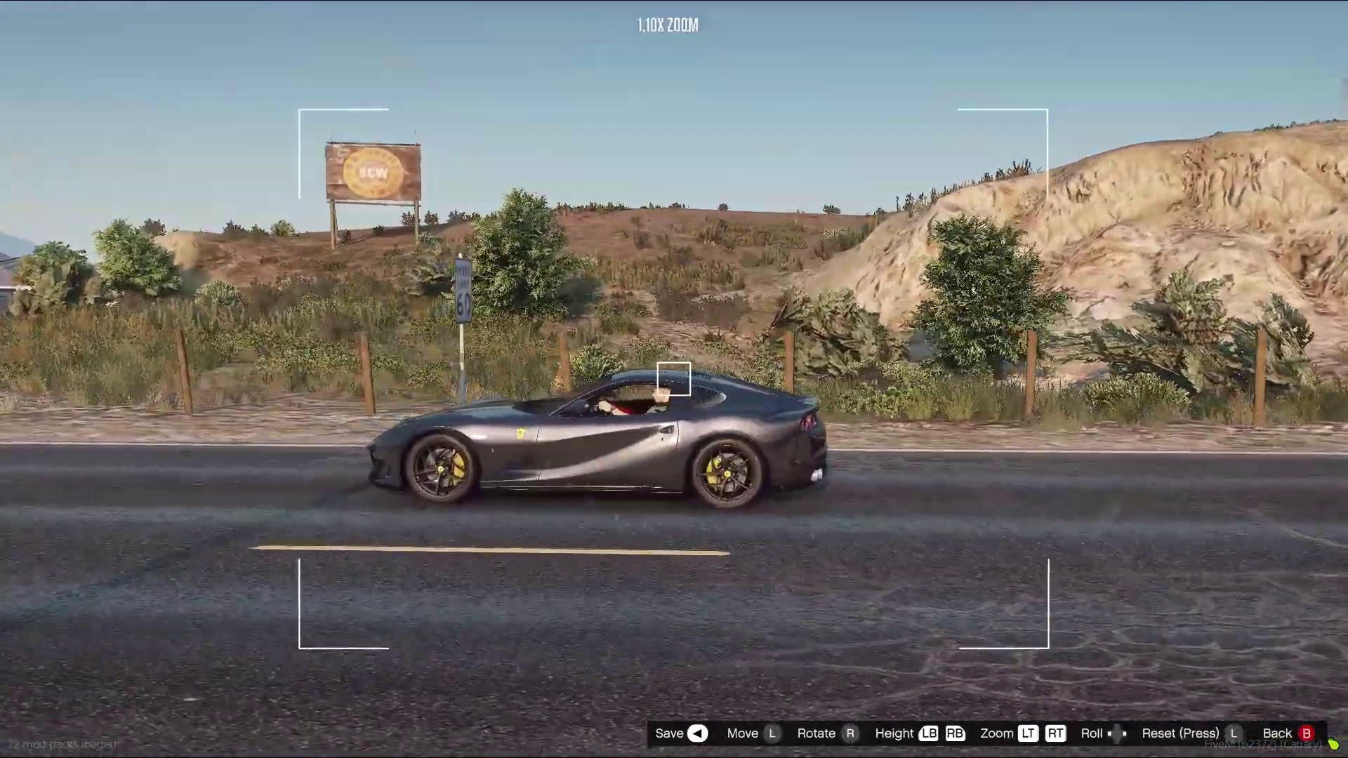
{"action": "key", "text": "a"}
{"action": "scroll", "coordinate": [675, 379], "scroll_direction": "up", "scroll_amount": 6}
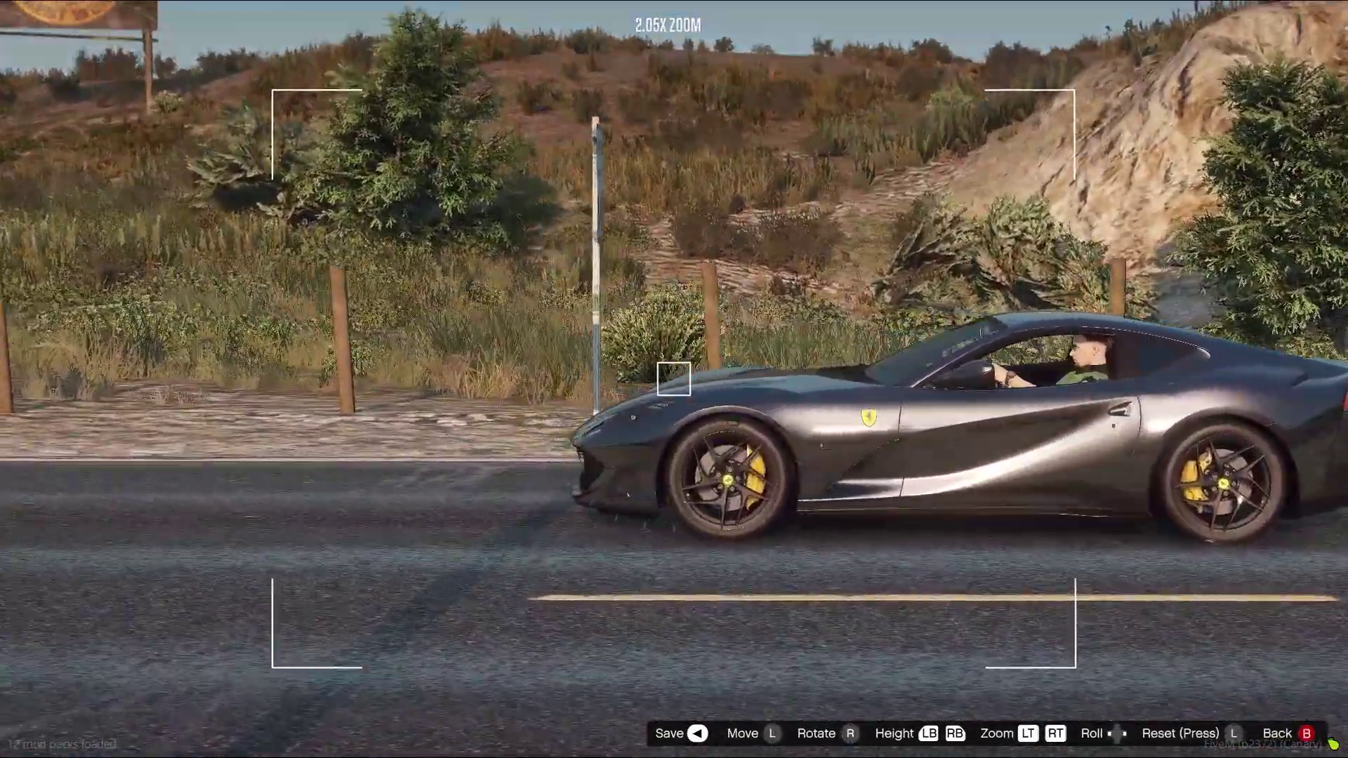
{"action": "key", "text": "a"}
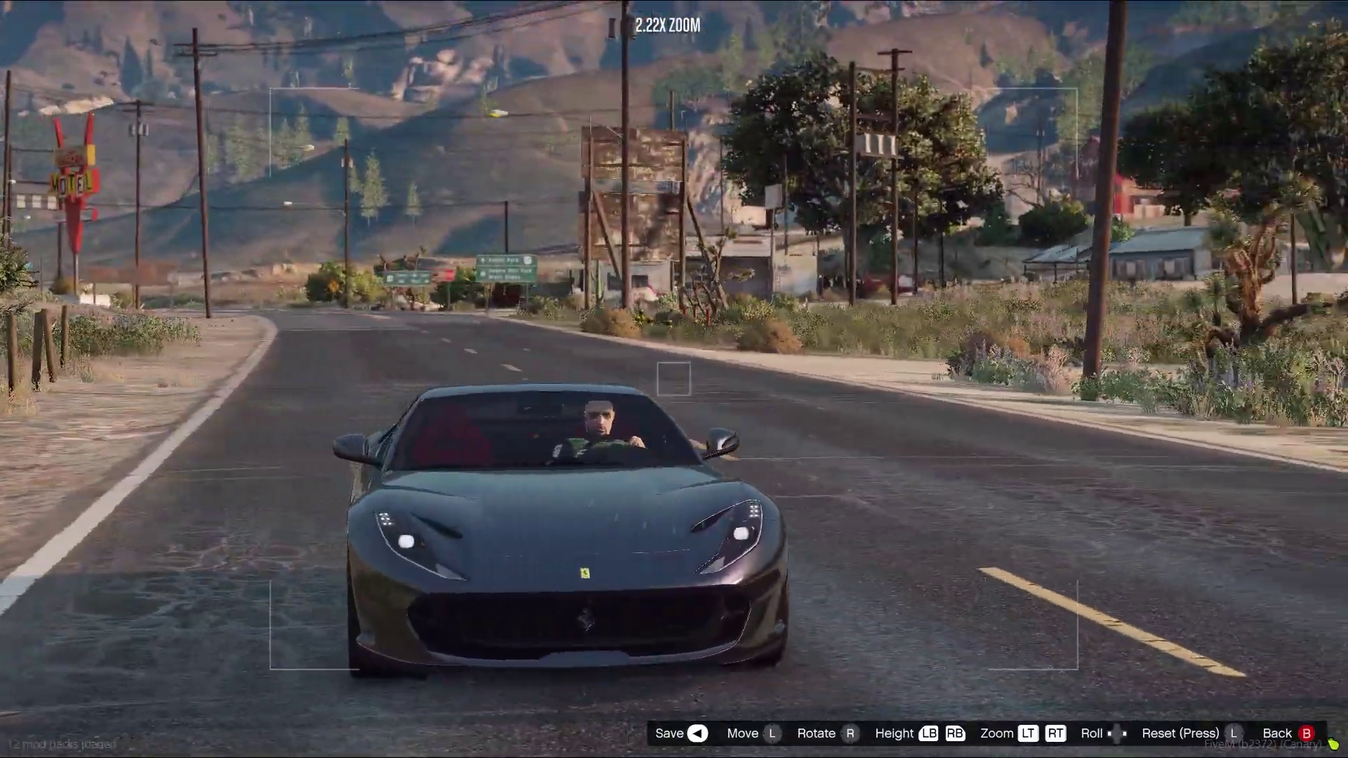
{"action": "key", "text": "a"}
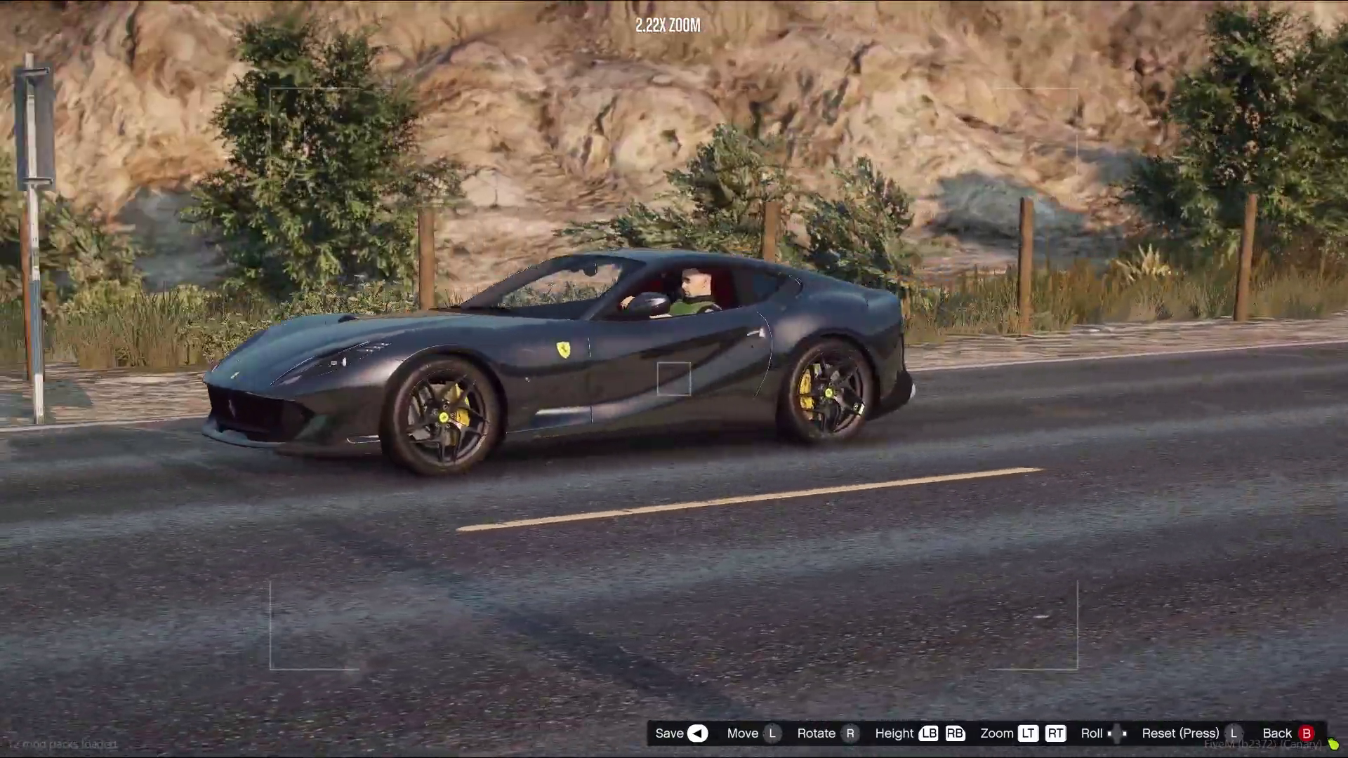
{"action": "key", "text": "d"}
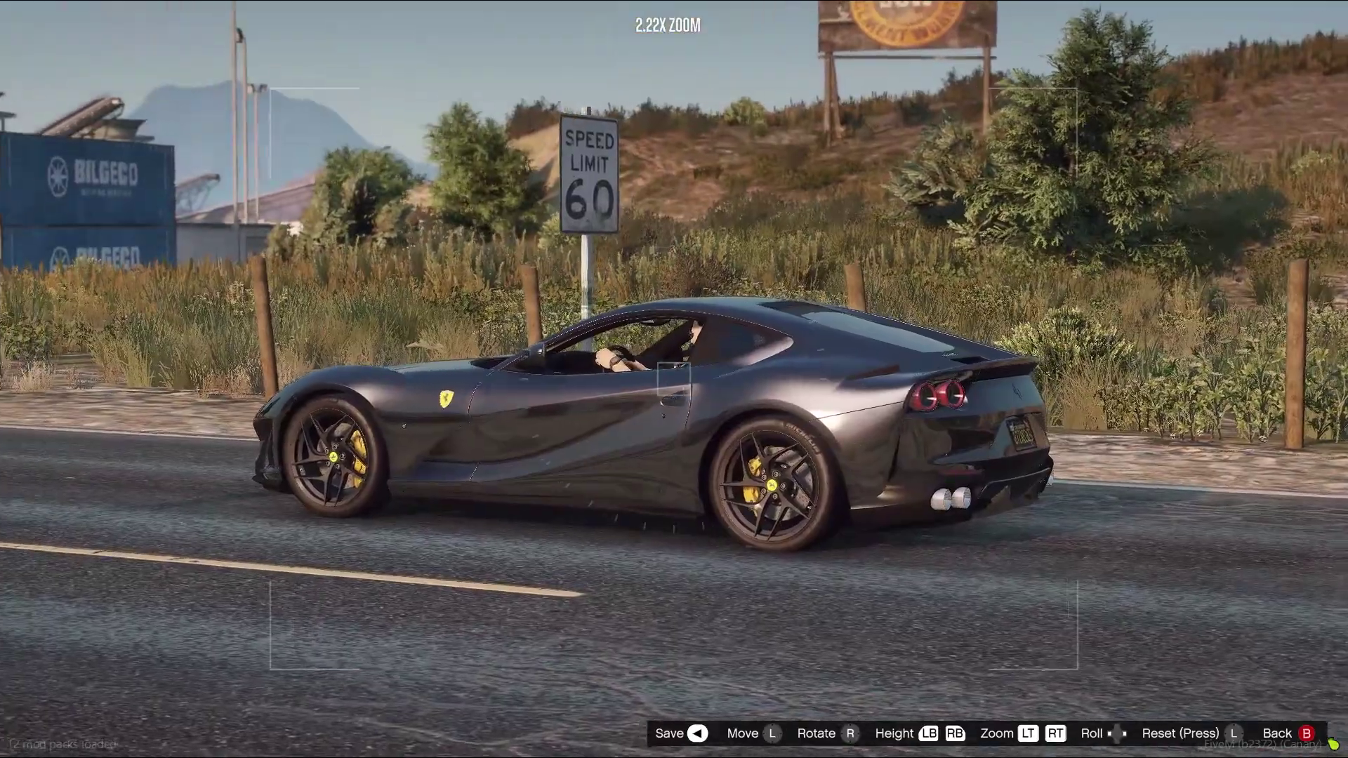
{"action": "key", "text": "a"}
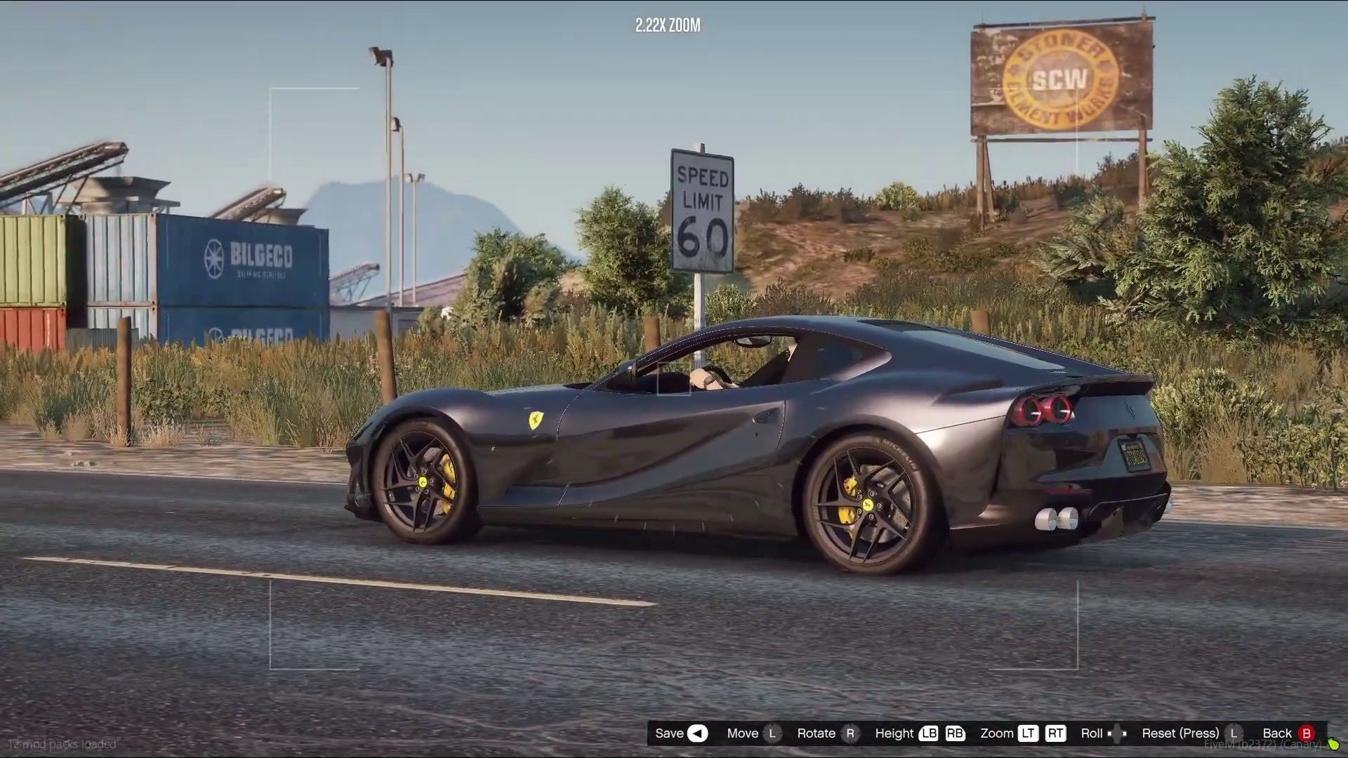
{"action": "key", "text": "Escape"}
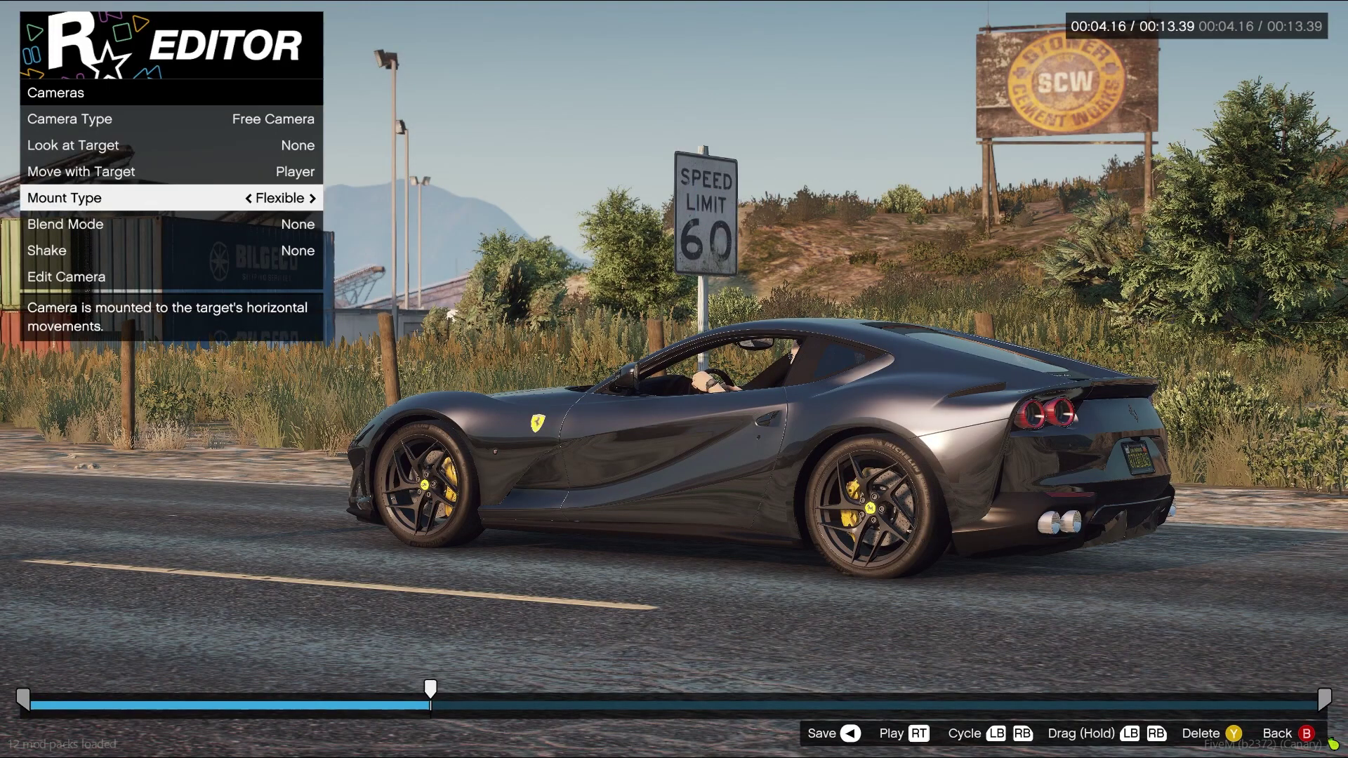
- Set the marker's Depth of Field focus to Custom with Target mode on the Player
{"action": "key", "text": "space"}
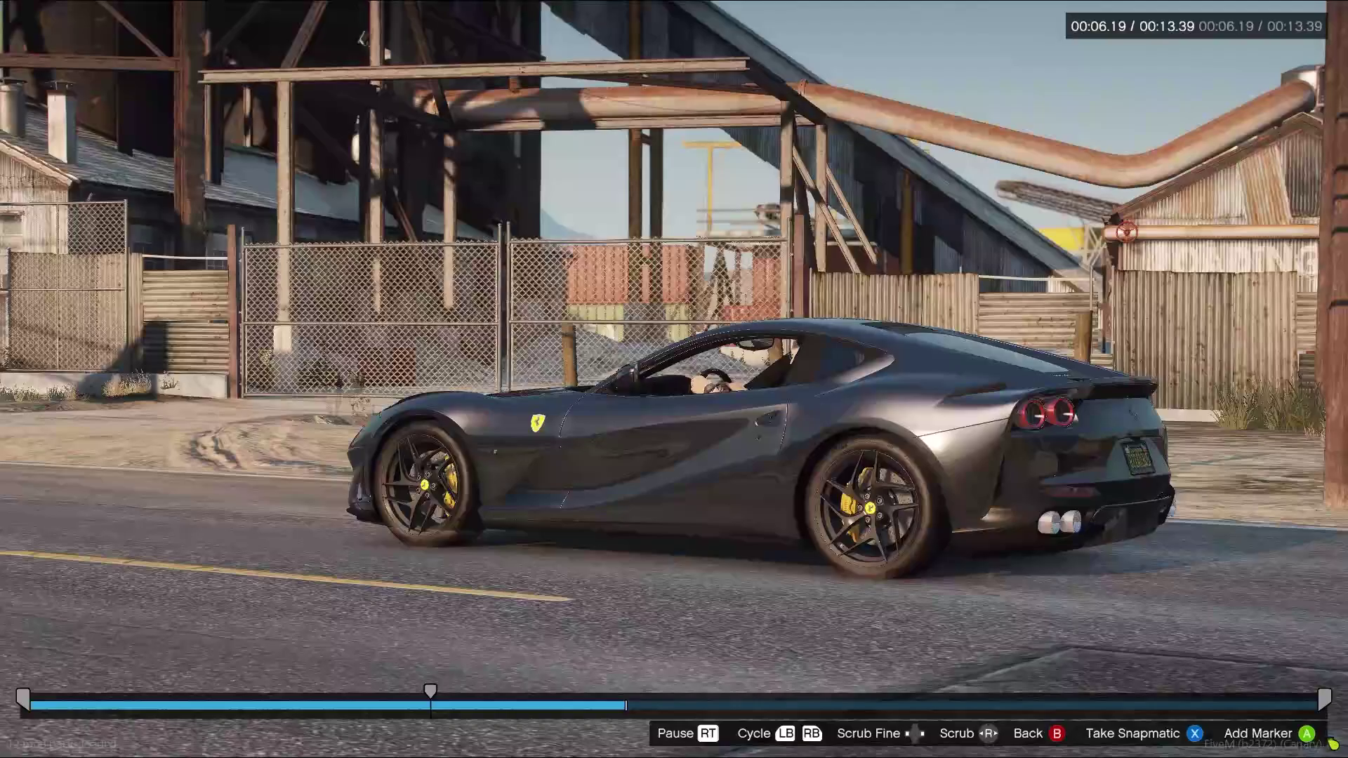
{"action": "key", "text": "space"}
{"action": "key", "text": "Down"}
{"action": "key", "text": "Return"}
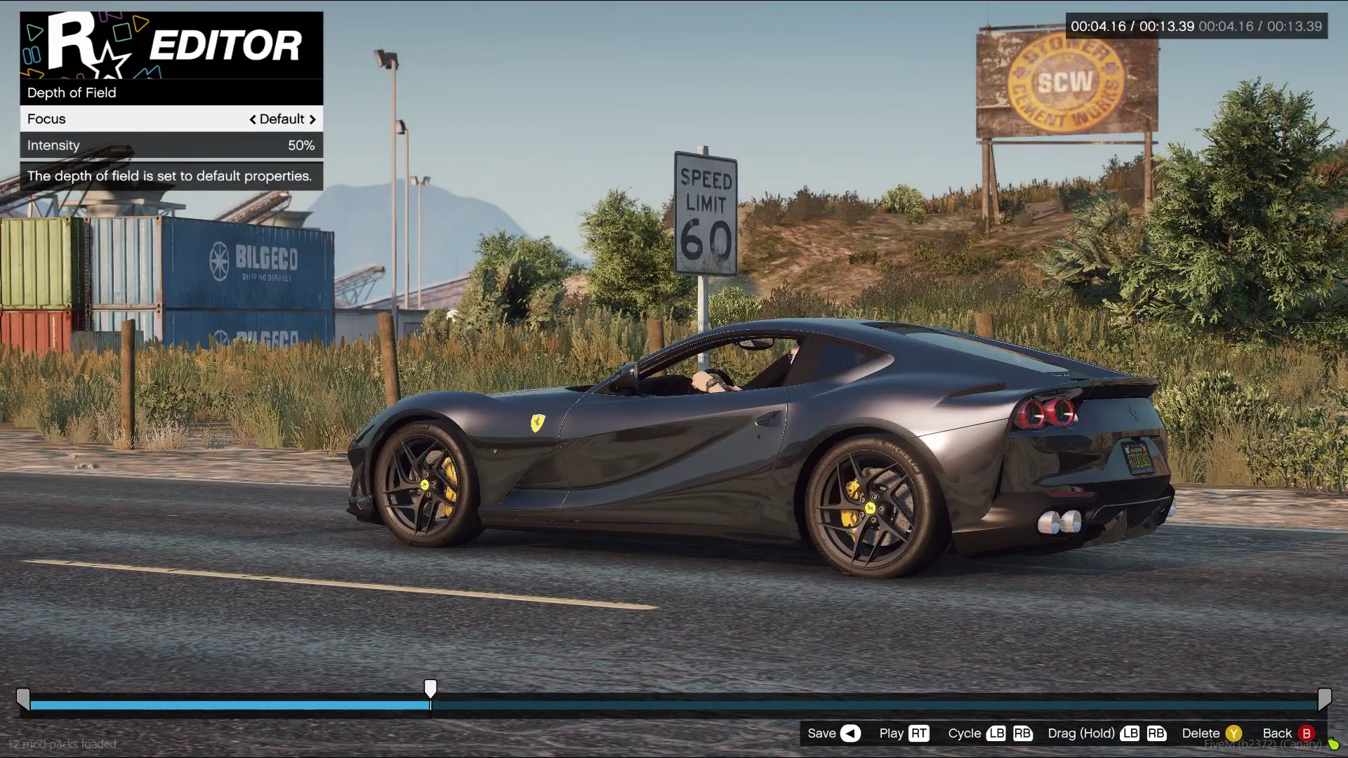
{"action": "key", "text": "Right"}
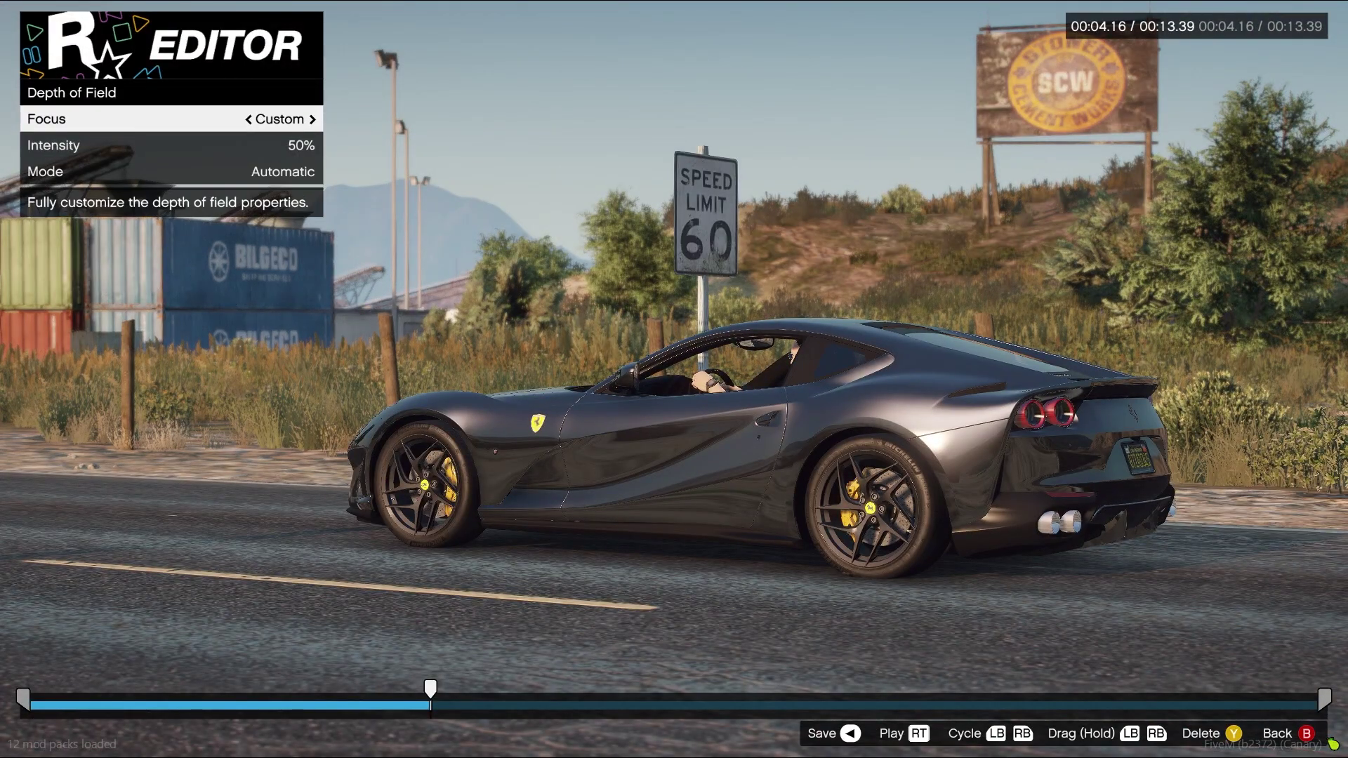
{"action": "key", "text": "Down"}
{"action": "key", "text": "Down"}
{"action": "key", "text": "Right"}
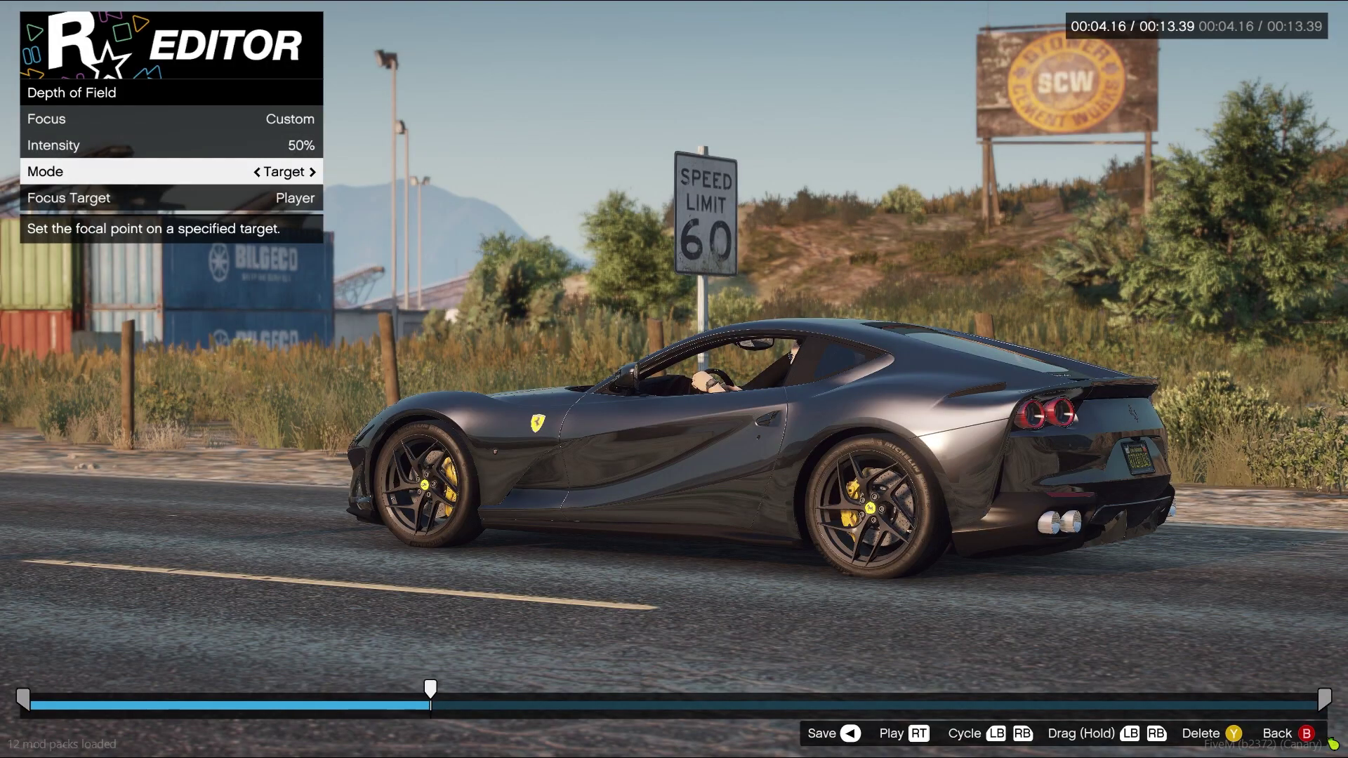
- Preview the player-focused clip, then go to the marker's camera following options
{"action": "key", "text": "space"}
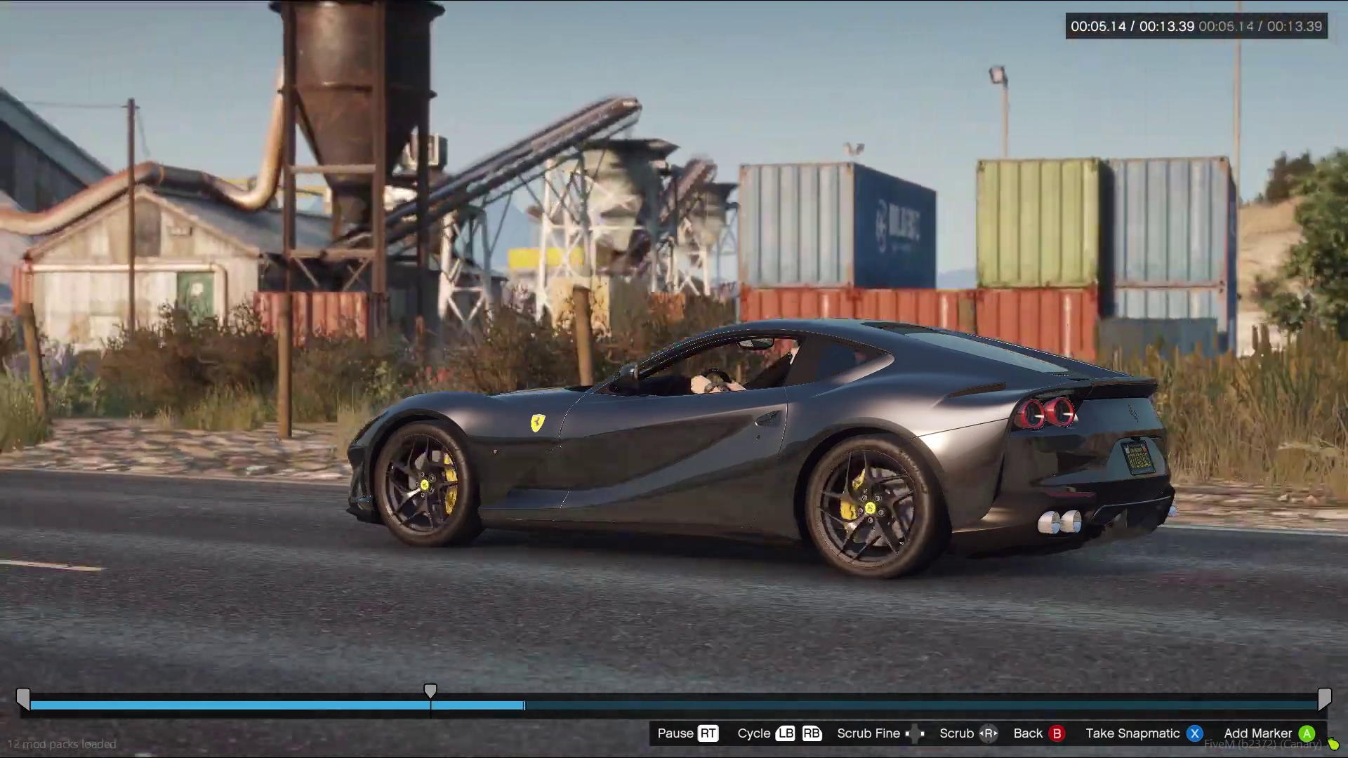
{"action": "key", "text": "space"}
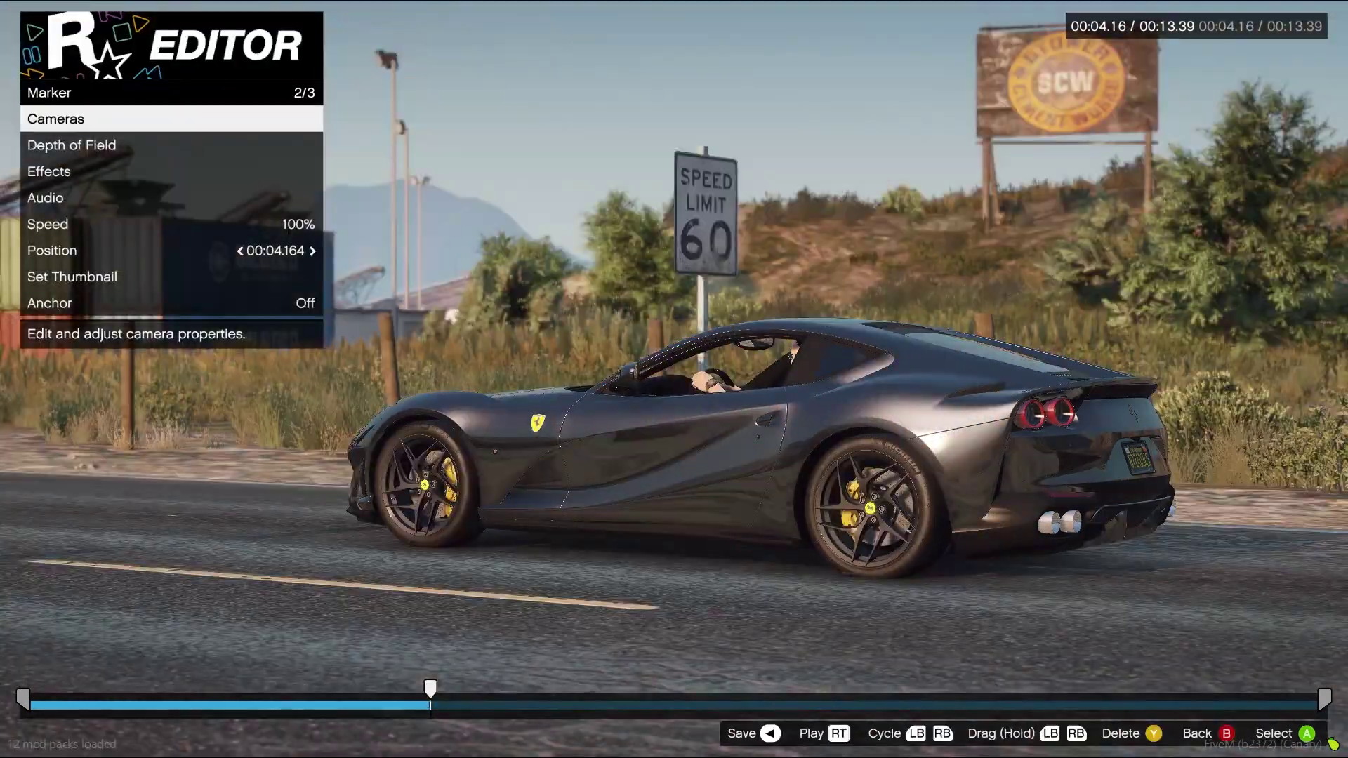
{"action": "key", "text": "Return"}
{"action": "key", "text": "Down"}
{"action": "key", "text": "Down"}
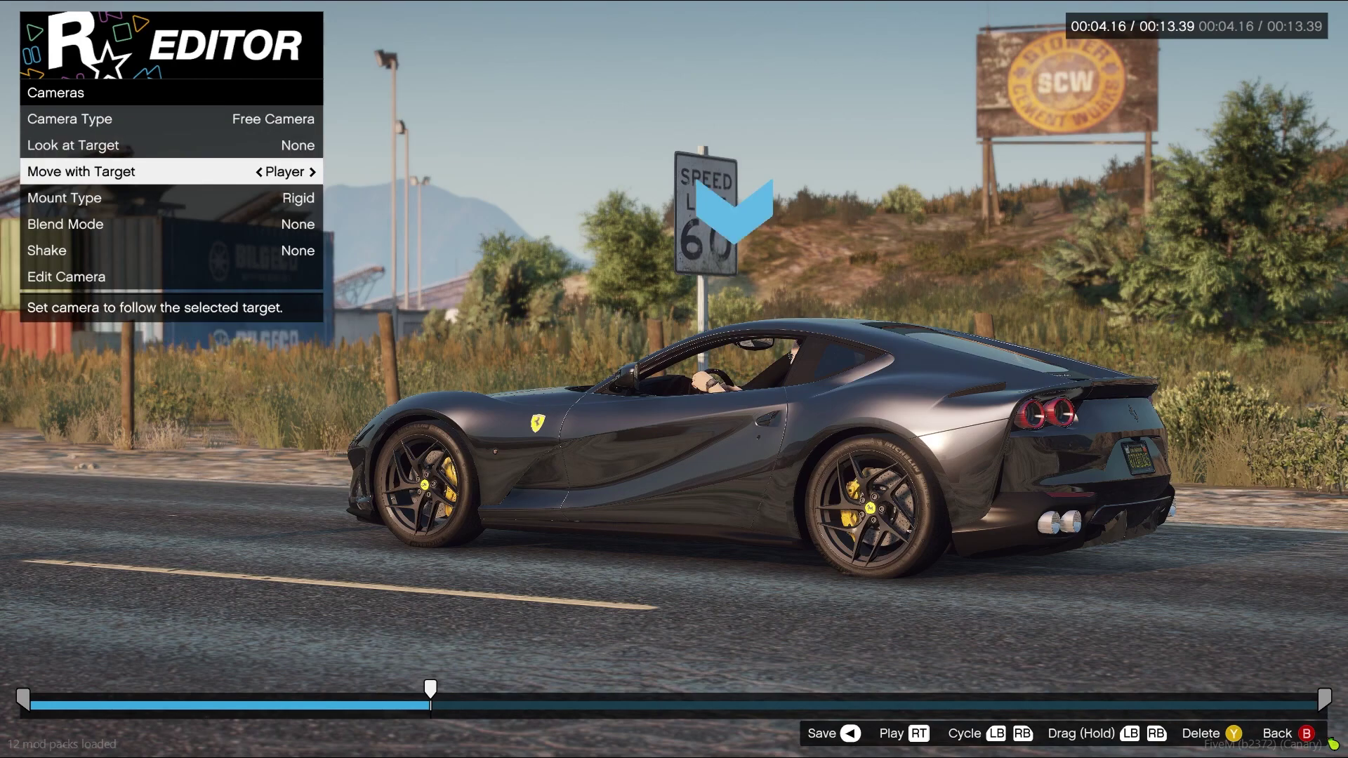
- Lower the clip speed setting at the marker to slow playback
{"action": "key", "text": "BackSpace"}
{"action": "key", "text": "Down"}
{"action": "key", "text": "Down"}
{"action": "key", "text": "Down"}
{"action": "key", "text": "Down"}
{"action": "key", "text": "Left"}
{"action": "key", "text": "Left"}
{"action": "key", "text": "Left"}
{"action": "key", "text": "Left"}
{"action": "key", "text": "Left"}
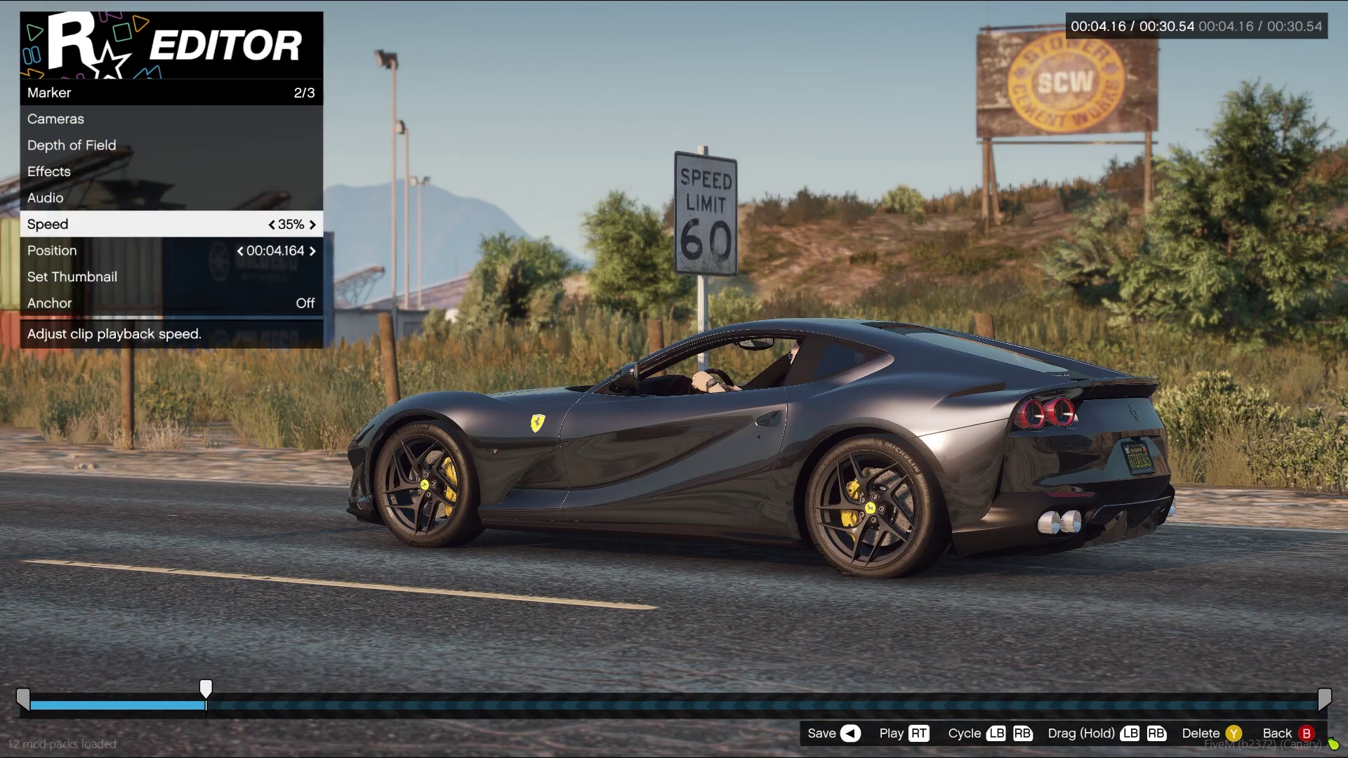
- Drag the End Point marker earlier so the clip ends at 10.84 s, then preview it
{"action": "key", "text": "e"}
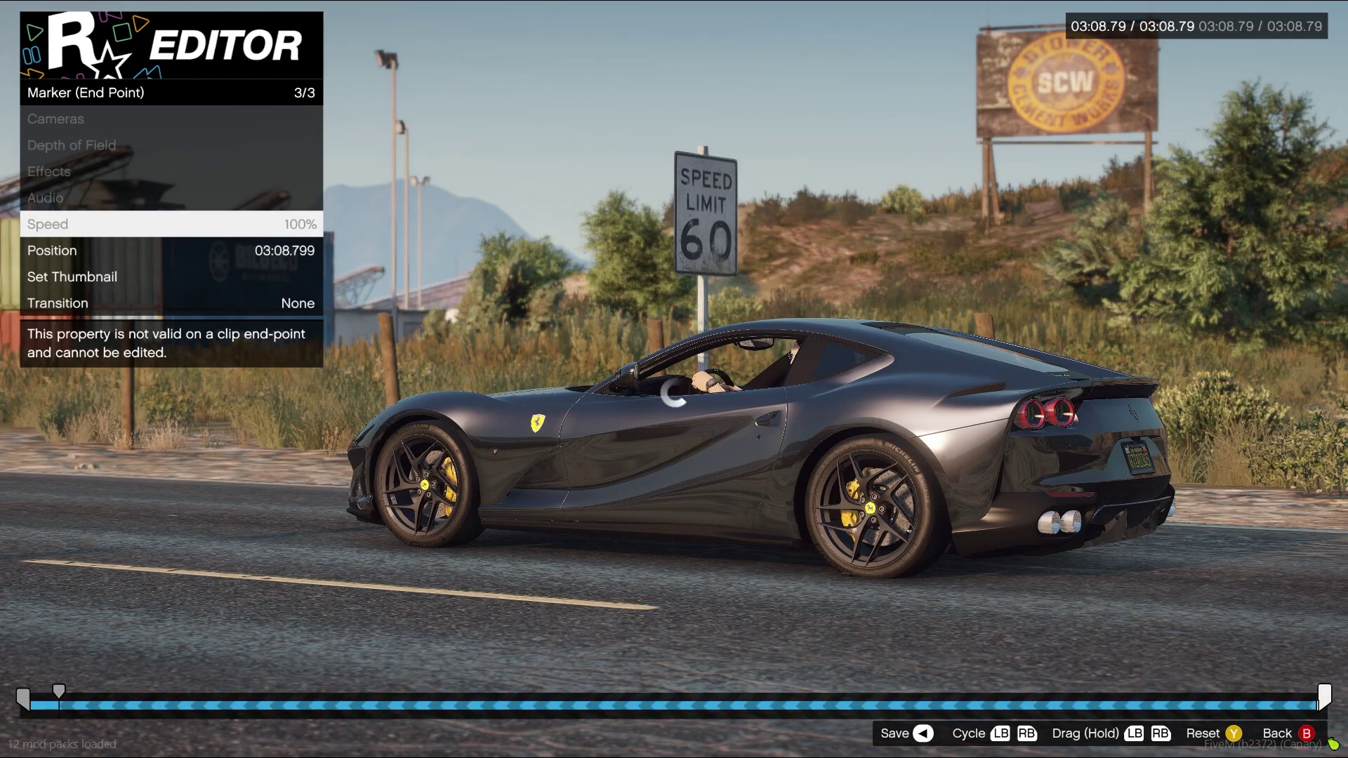
{"action": "key", "text": "BackSpace"}
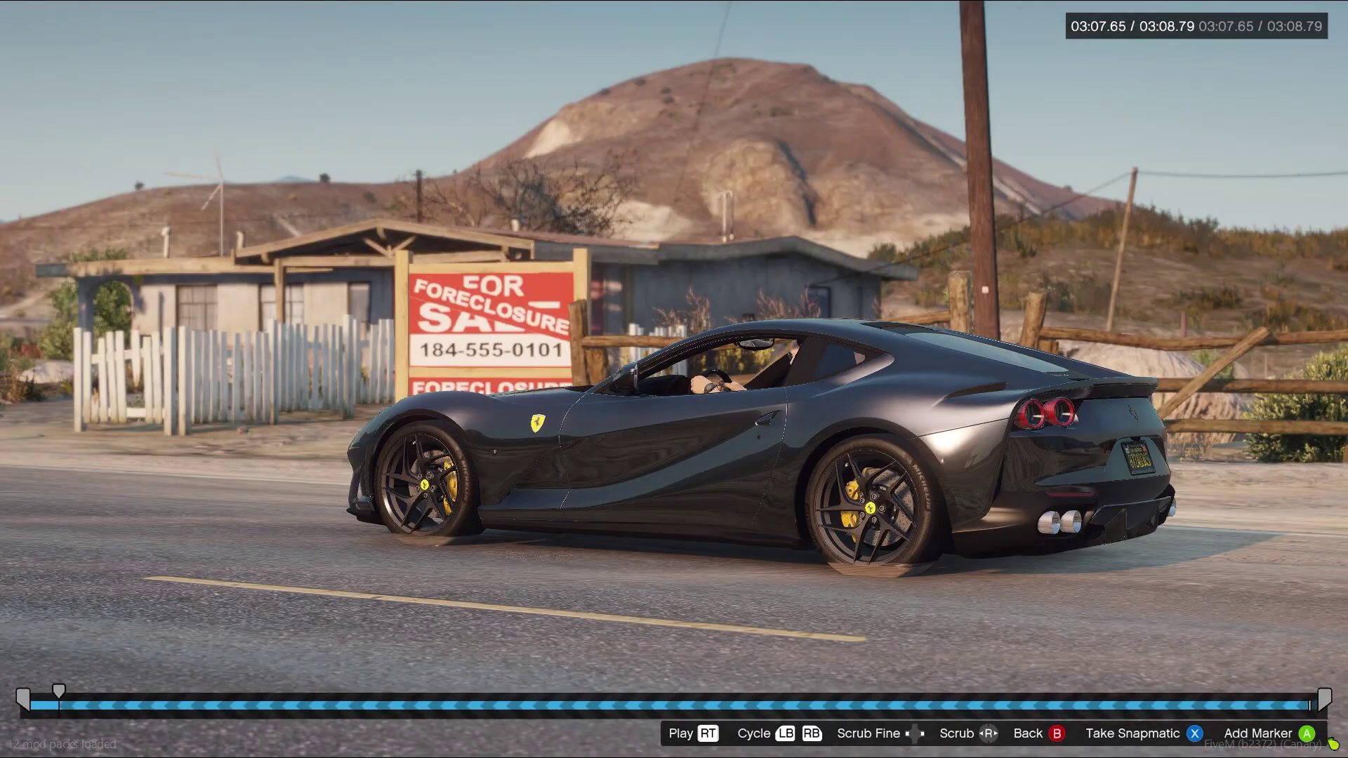
{"action": "mouse_move", "coordinate": [677, 232]}
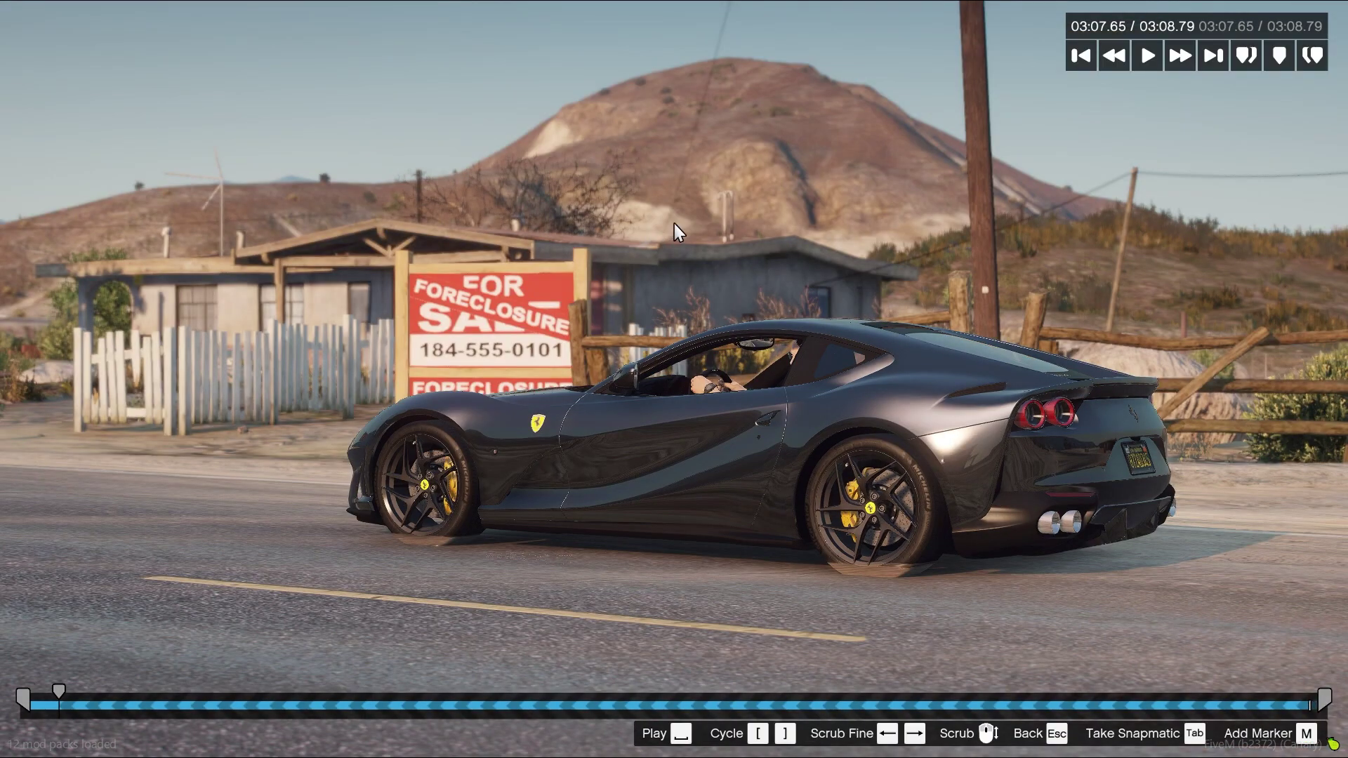
{"action": "mouse_move", "coordinate": [1324, 698]}
{"action": "left_mouse_down"}
{"action": "mouse_move", "coordinate": [693, 695]}
{"action": "mouse_move", "coordinate": [744, 697]}
{"action": "left_mouse_up"}
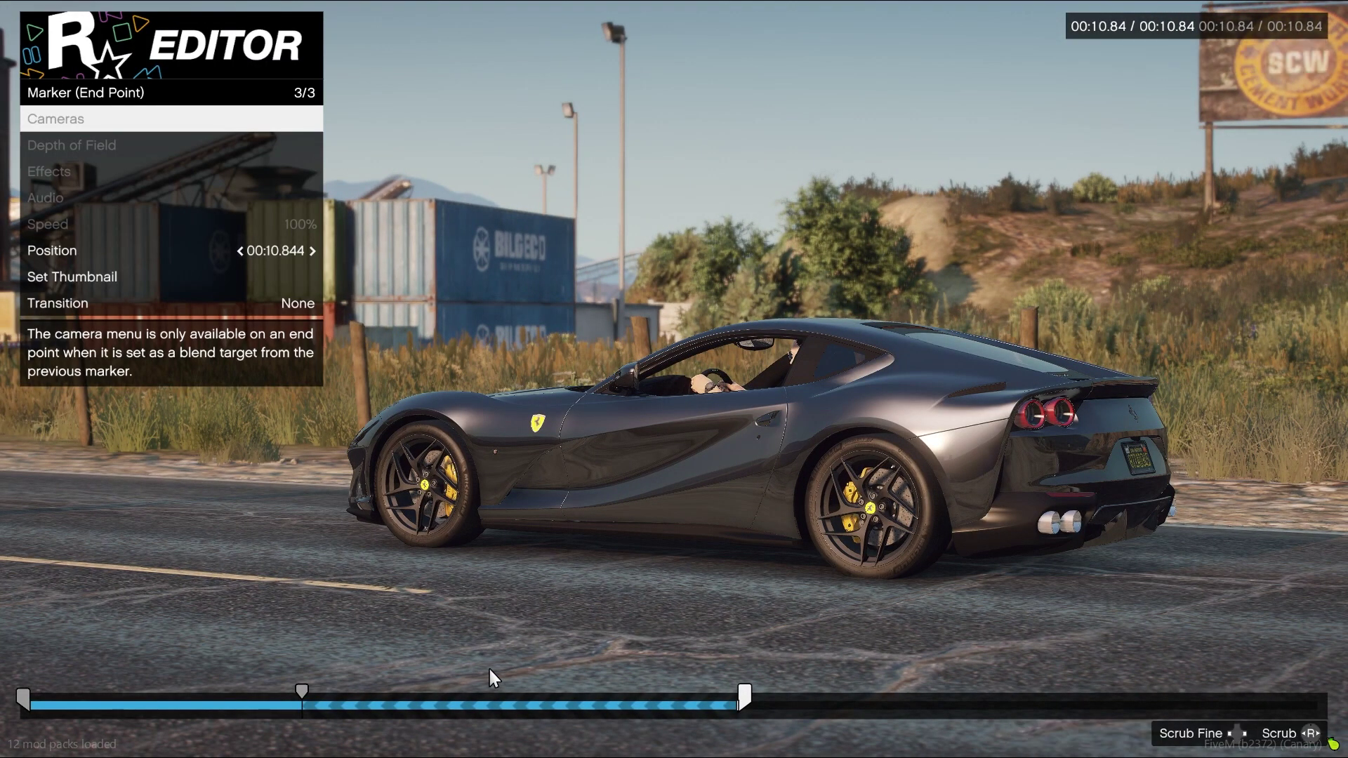
{"action": "key", "text": "q"}
{"action": "key", "text": "space"}
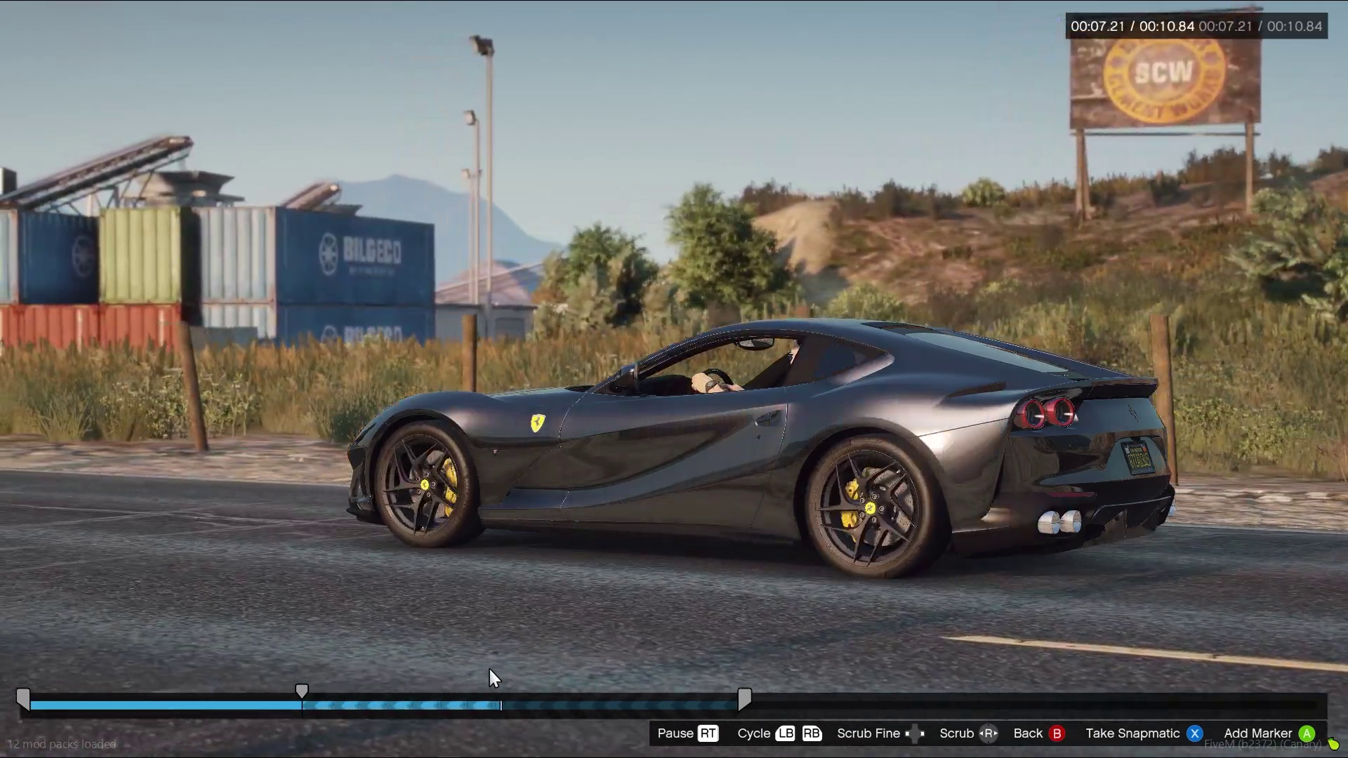
{"action": "key", "text": "Escape"}
- Save the clip changes and export Project 144 at 60fps, High bit rate, under a new name
{"action": "key", "text": "Return"}
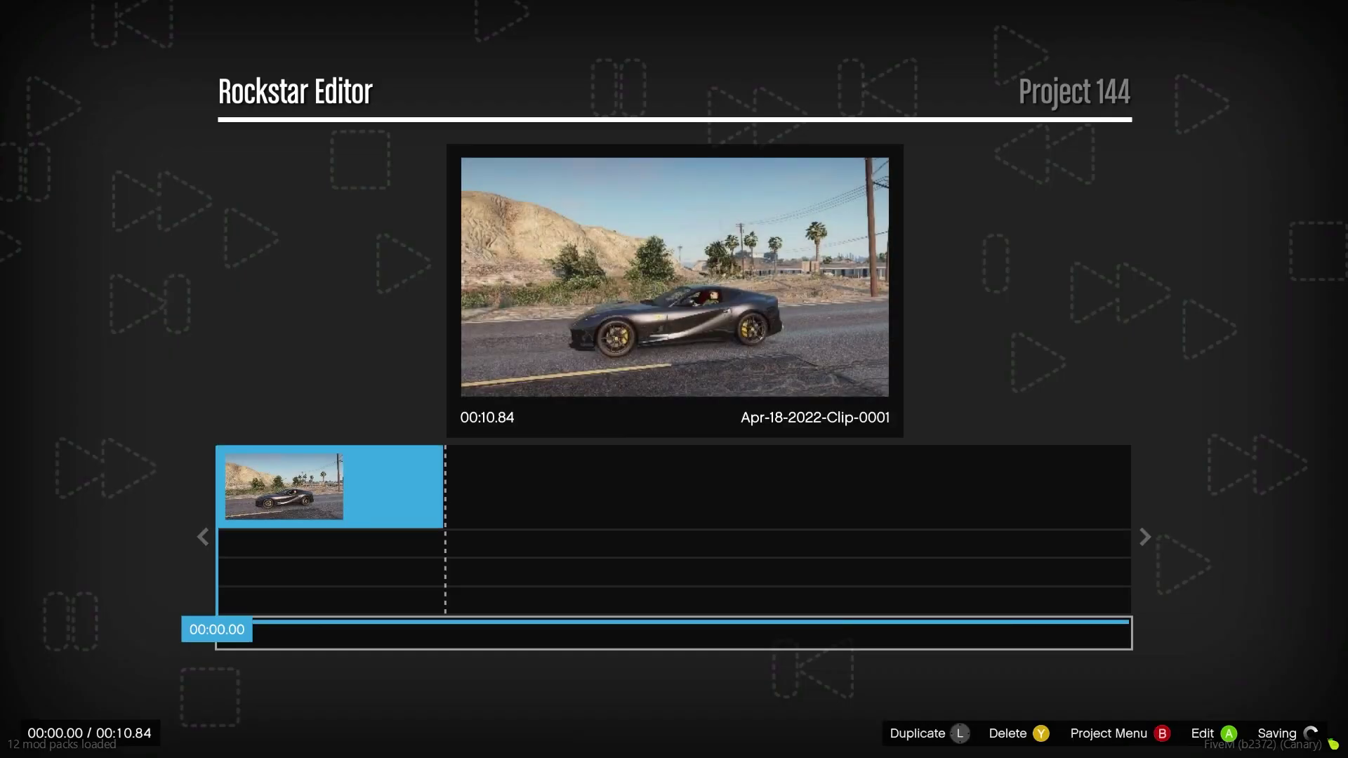
{"action": "key", "text": "Escape"}
{"action": "key", "text": "Up"}
{"action": "key", "text": "Up"}
{"action": "key", "text": "Return"}
{"action": "key", "text": "Up"}
{"action": "key", "text": "Return"}
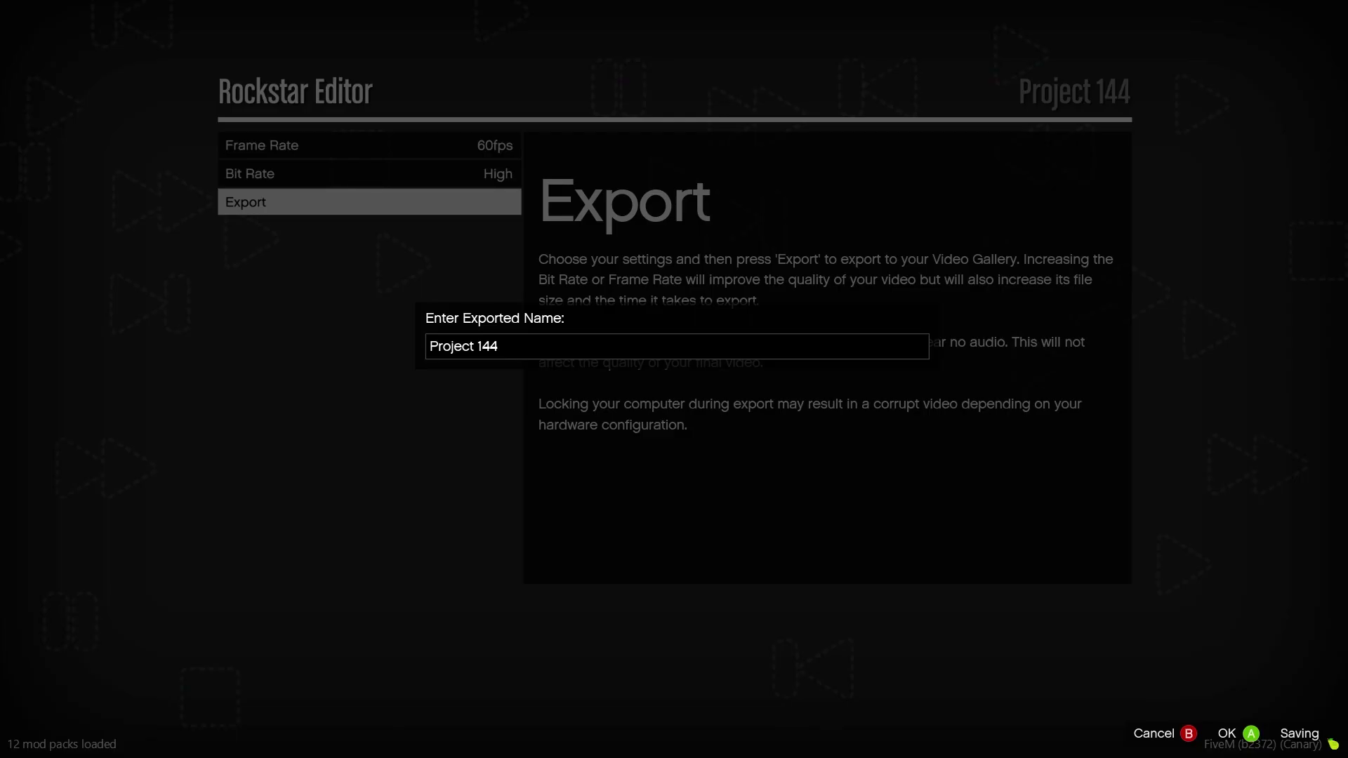
{"action": "key", "text": "BackSpace"}
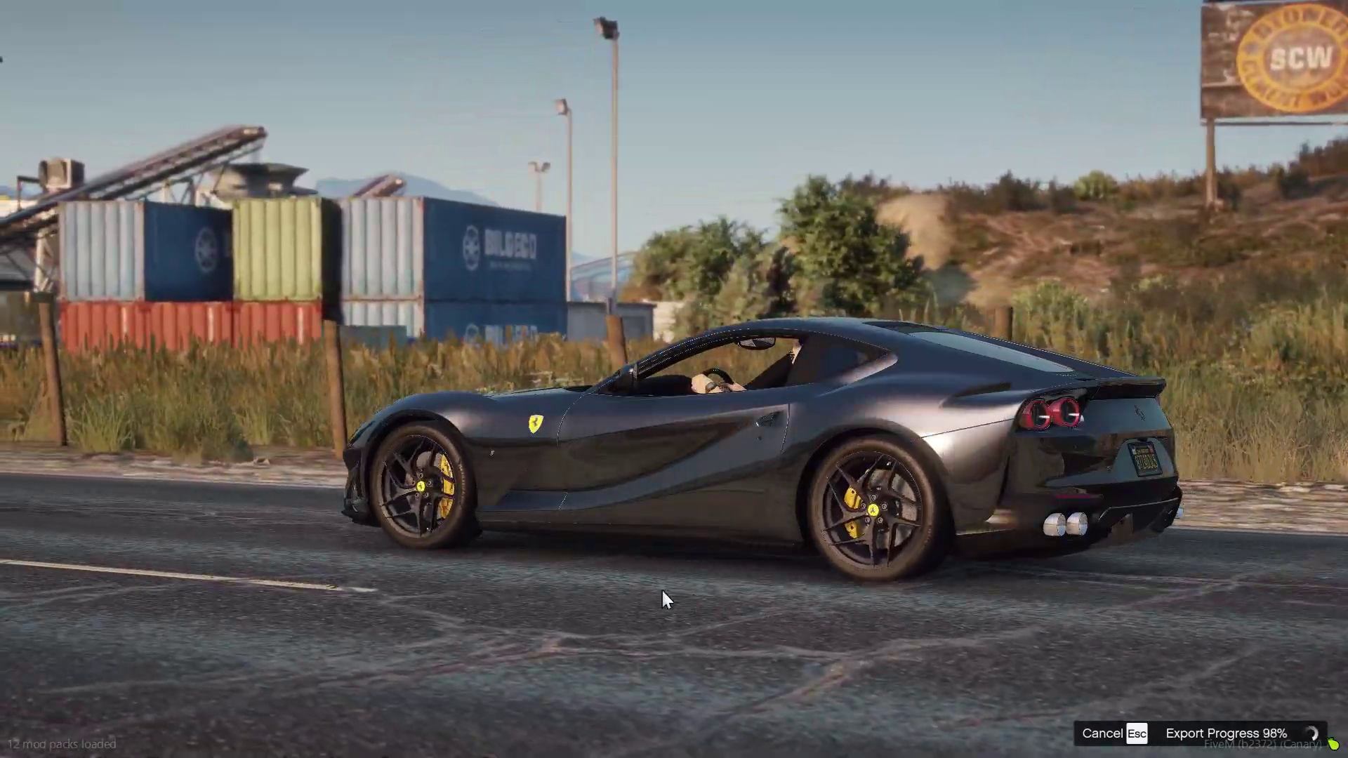
{"action": "key", "text": "Return"}
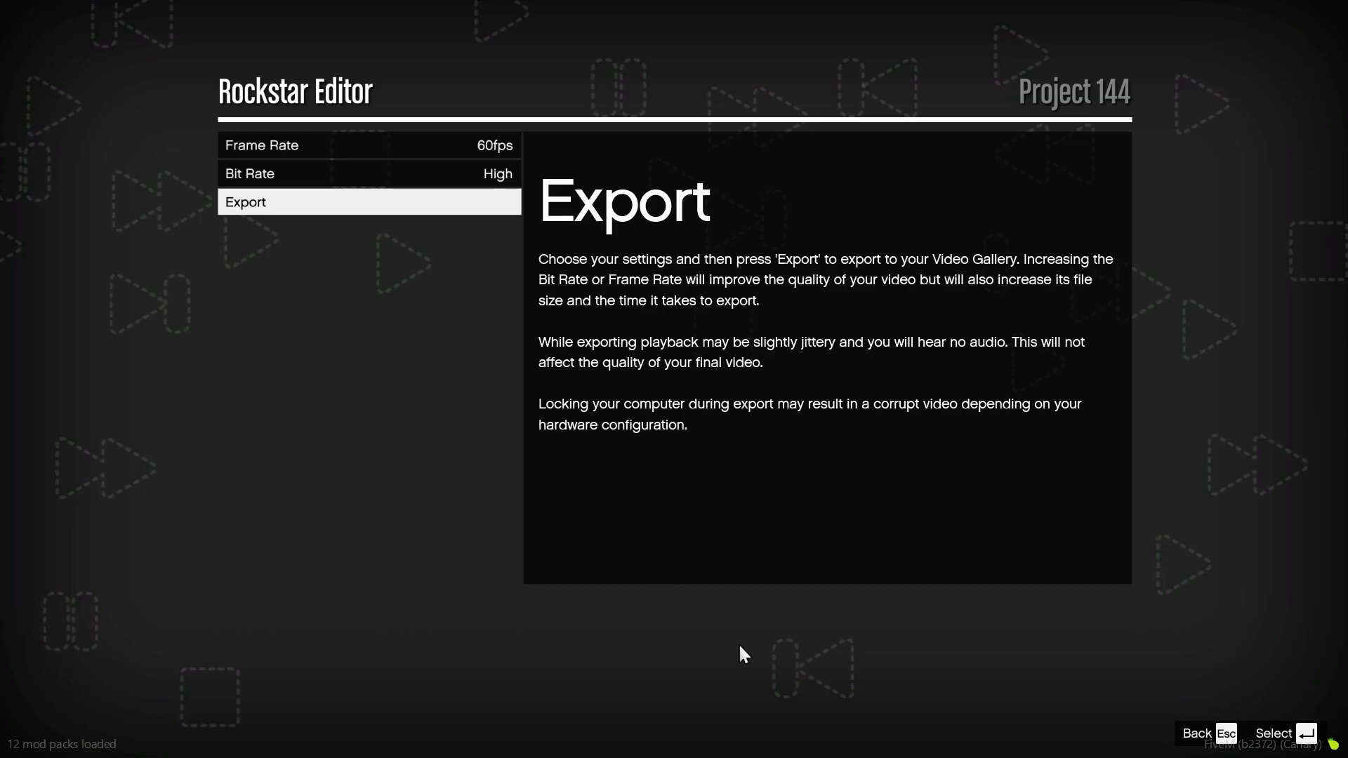
- Search 'free' in Windows Start and launch Free Video to JPG Converter
{"action": "key", "text": "super"}
{"action": "type", "text": "free"}
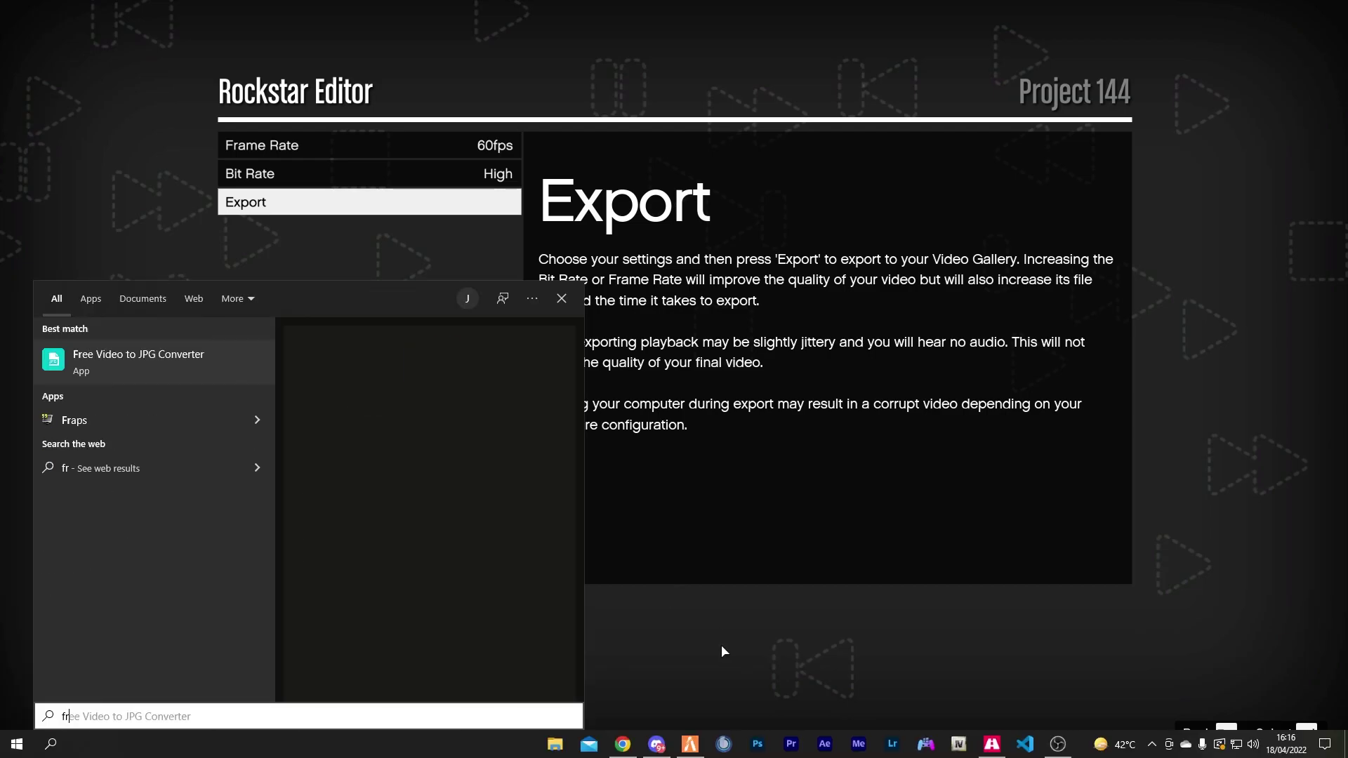
{"action": "left_click", "coordinate": [264, 276]}
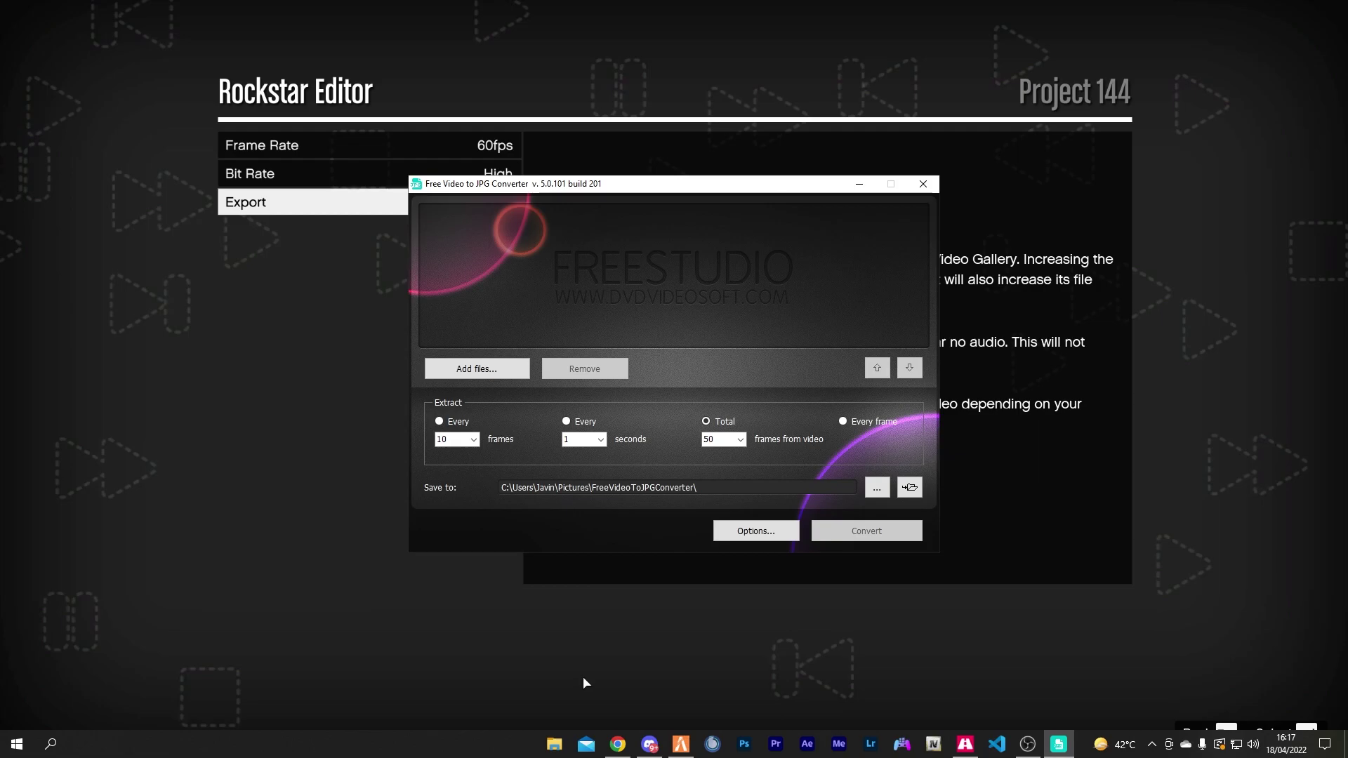
- Open the Local AppData folder by running %localappdata% from the Run box
{"action": "key", "text": "super+r"}
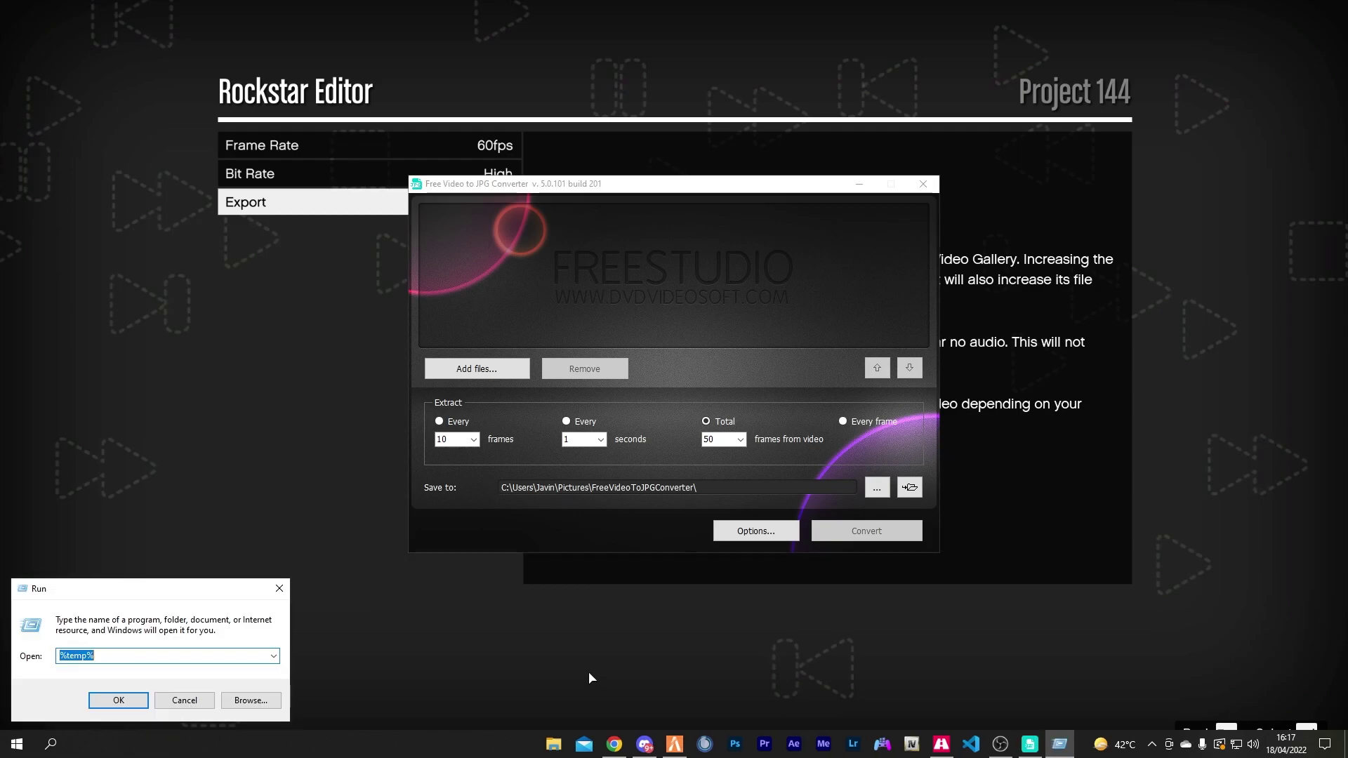
{"action": "key", "text": "Return"}
{"action": "left_click", "coordinate": [1335, 109]}
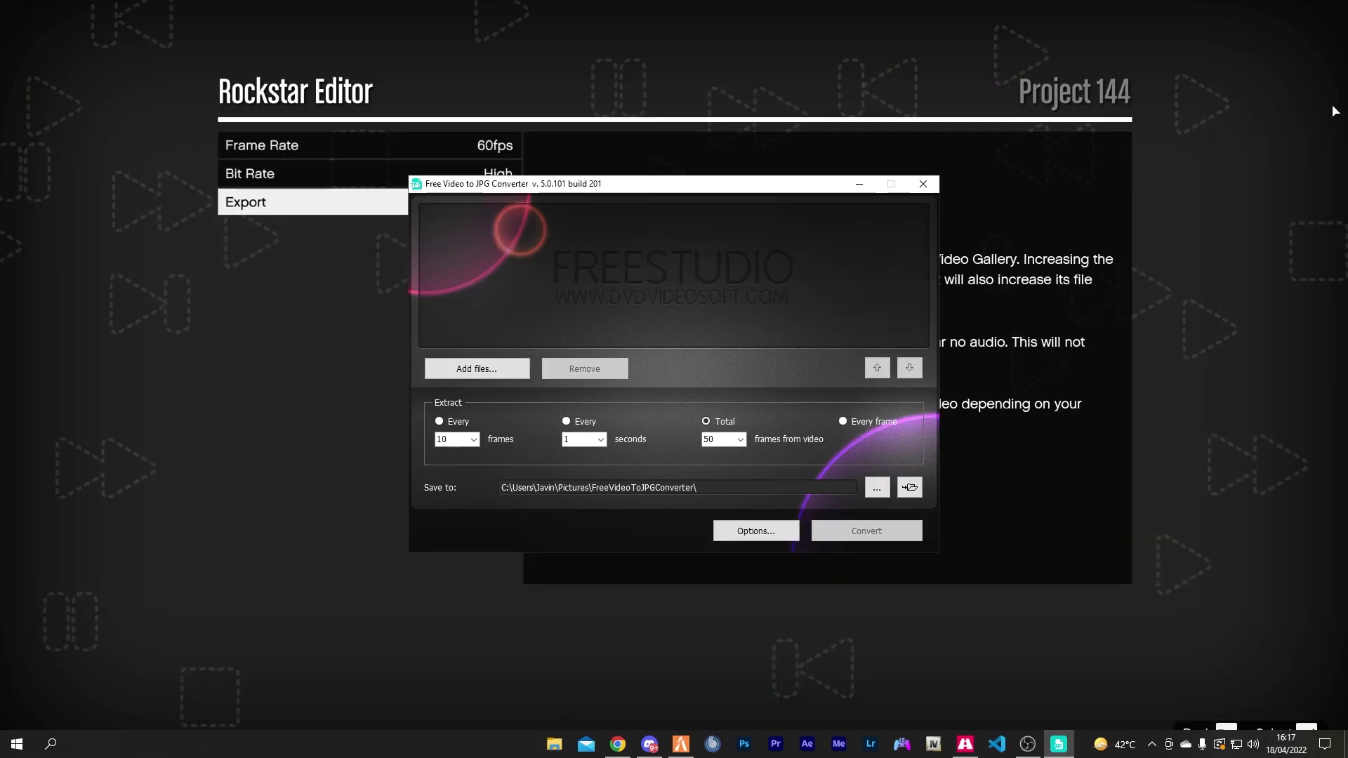
{"action": "key", "text": "super+r"}
{"action": "type", "text": "%loca"}
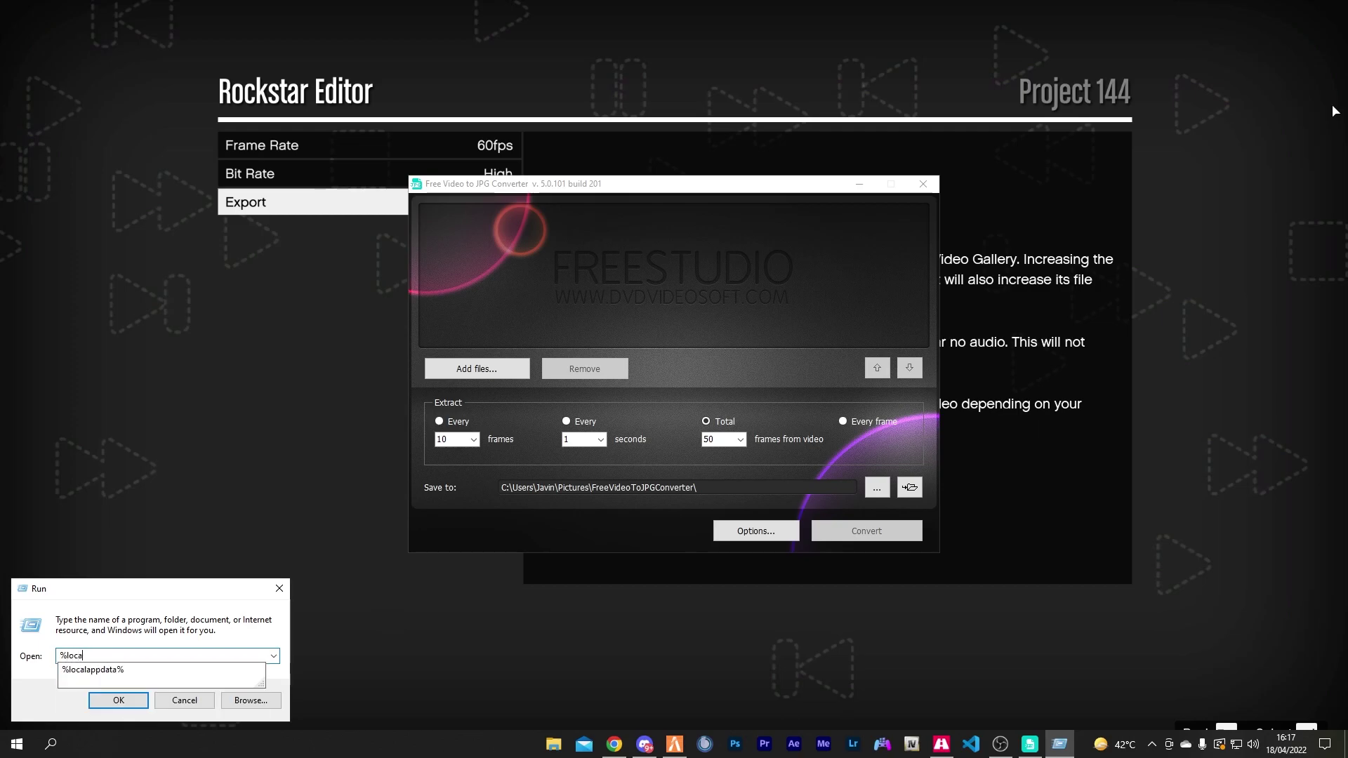
{"action": "type", "text": "lappdata%"}
{"action": "key", "text": "Return"}
- Navigate into Rockstar Games > GTA V > videos > rendered
{"action": "key", "text": "r"}
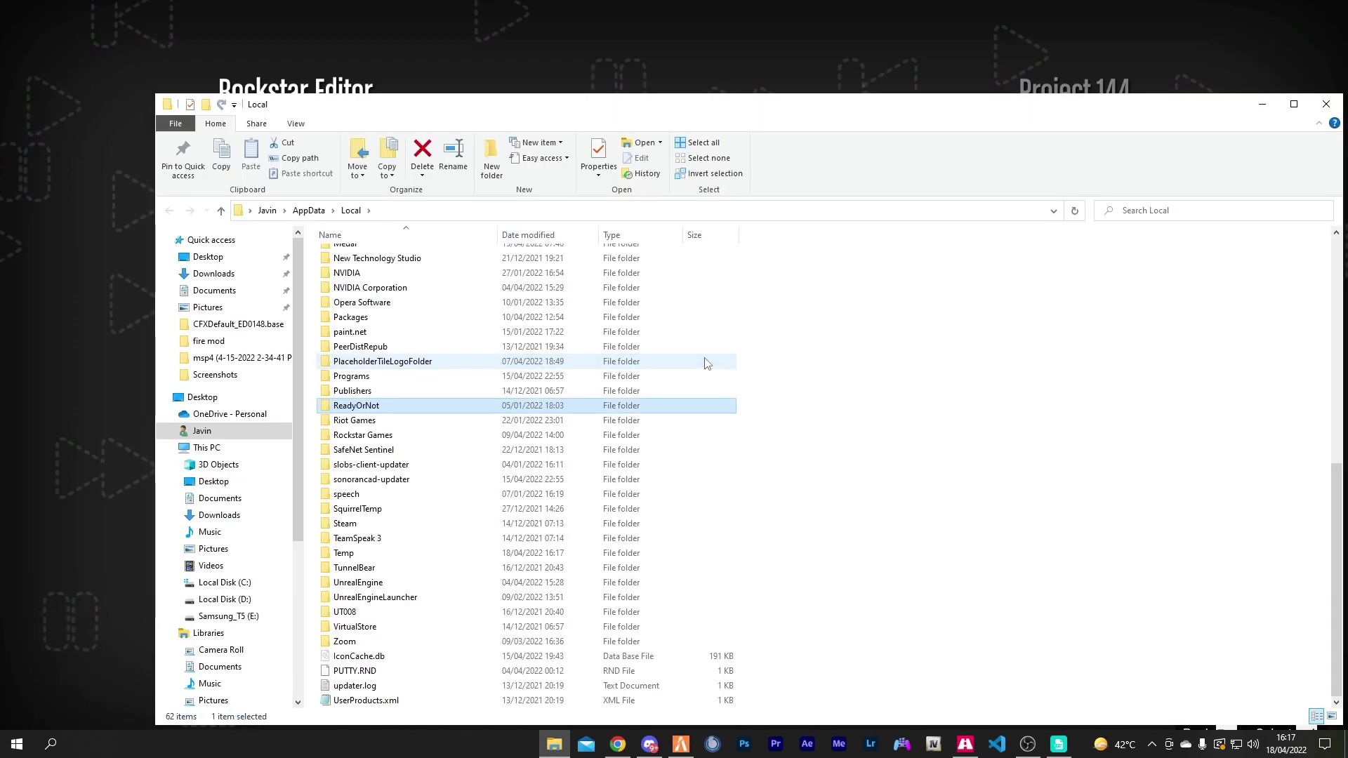
{"action": "key", "text": "o"}
{"action": "key", "text": "Return"}
{"action": "left_click", "coordinate": [414, 316]}
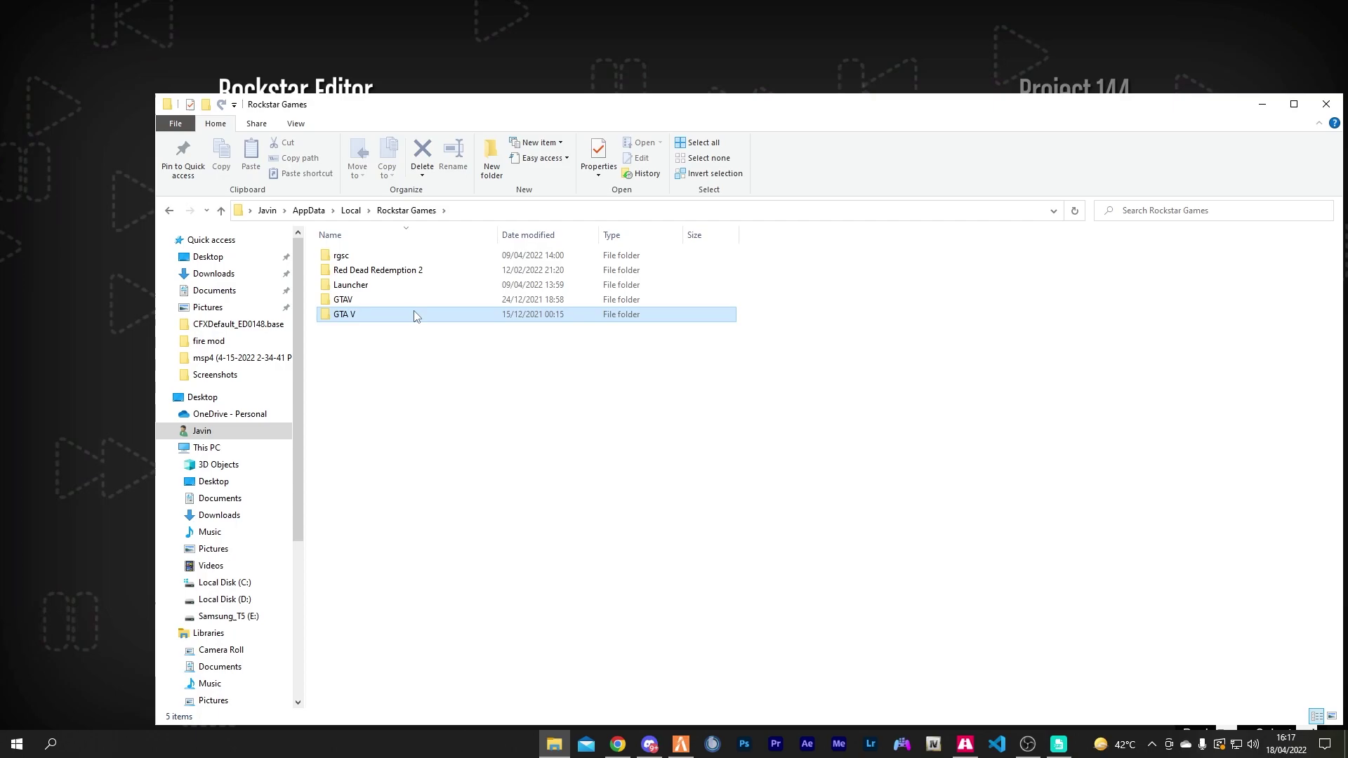
{"action": "double_click", "coordinate": [414, 316]}
{"action": "double_click", "coordinate": [386, 273]}
{"action": "double_click", "coordinate": [386, 274]}
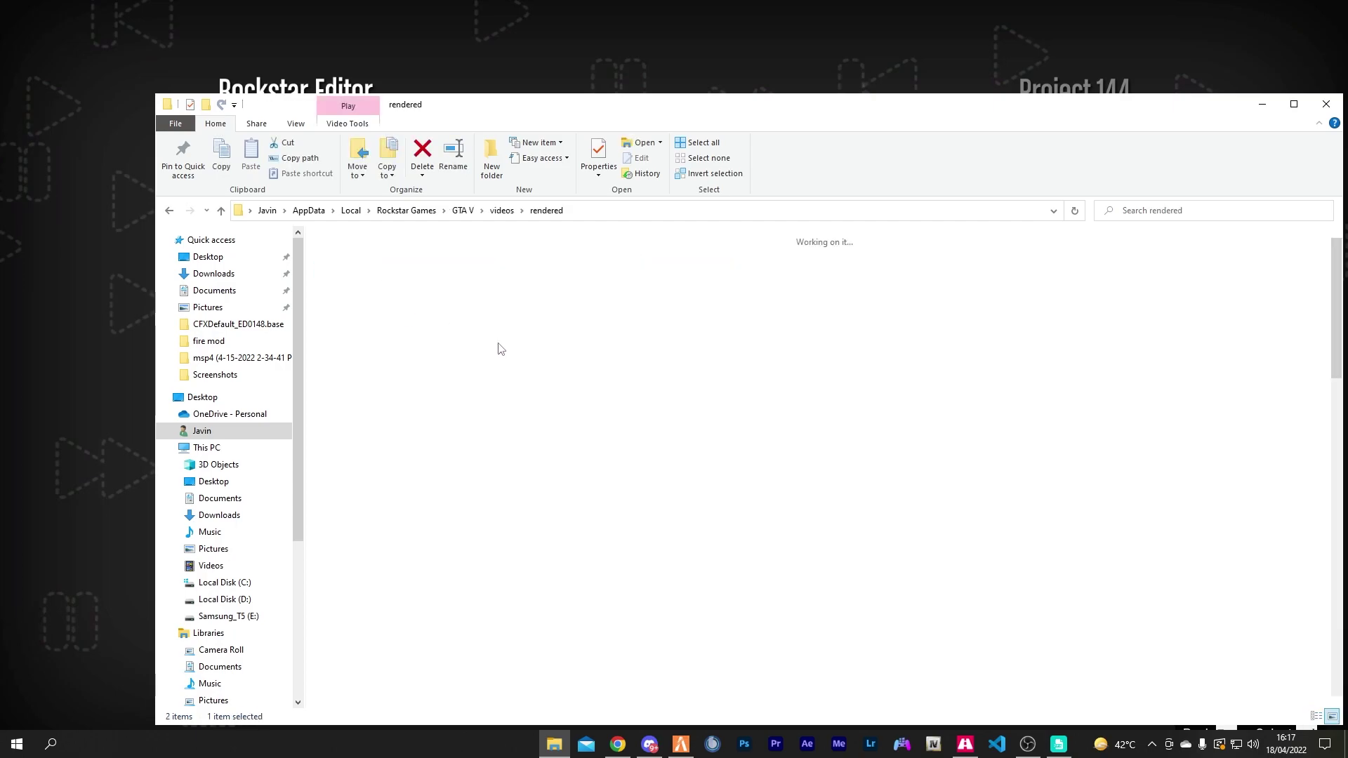
- Add photo.mp4 to the converter, convert every frame to JPG, and close Explorer
{"action": "key", "text": "p"}
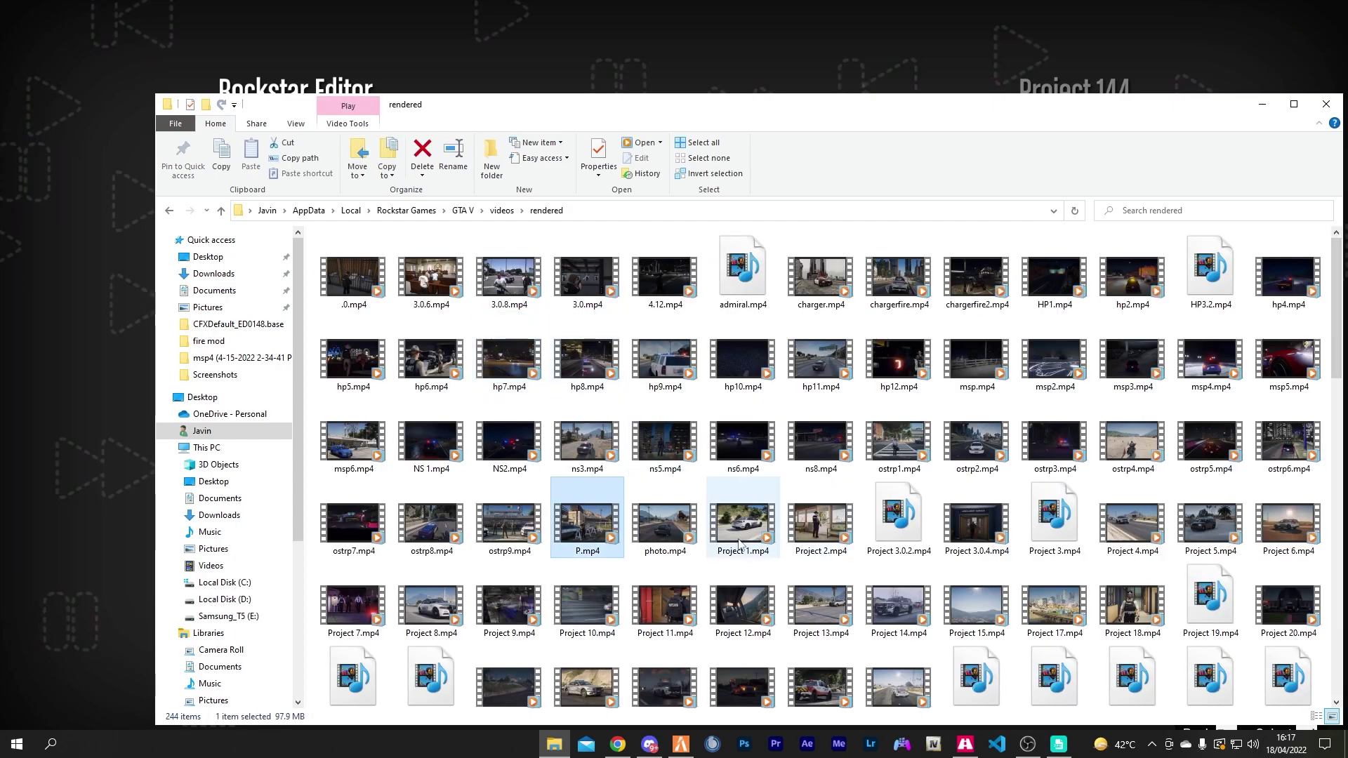
{"action": "left_click", "coordinate": [665, 537]}
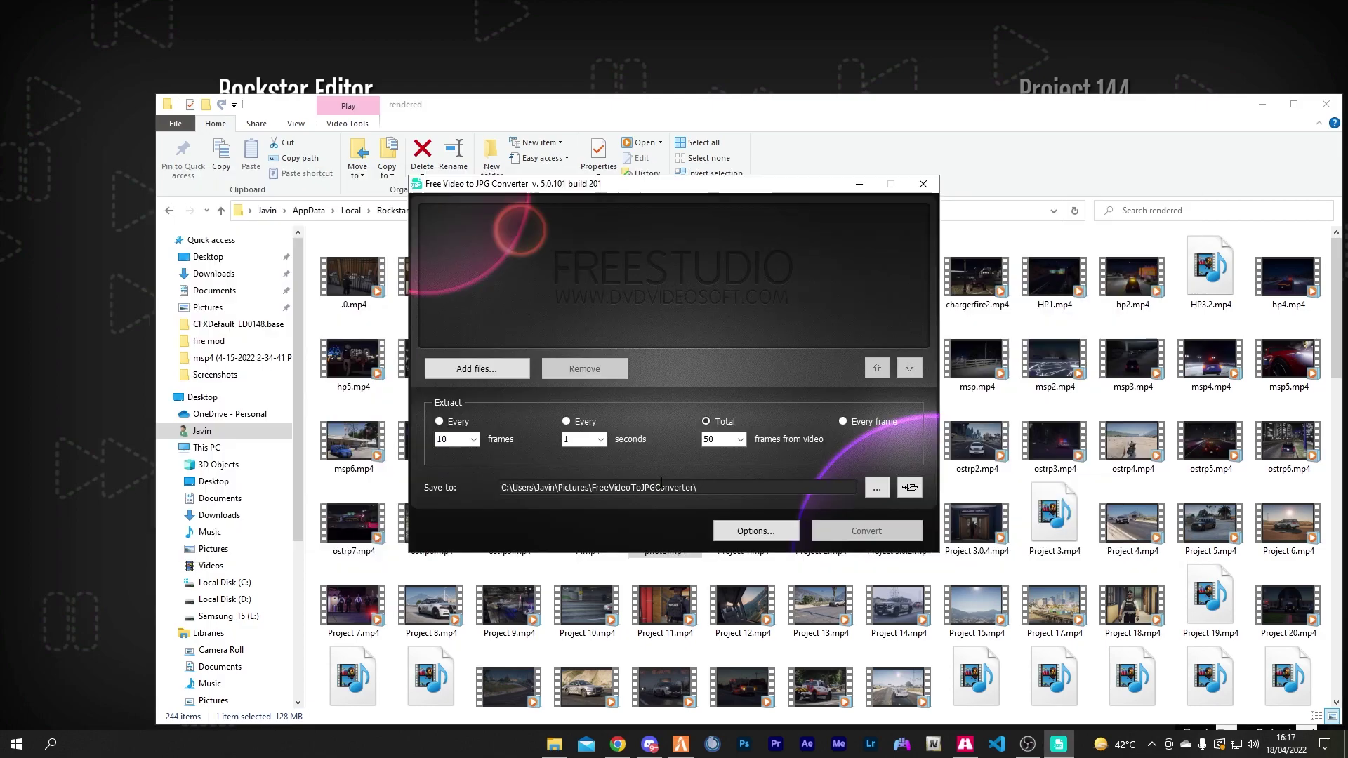
{"action": "left_click_drag", "start_coordinate": [722, 203], "coordinate": [985, 221]}
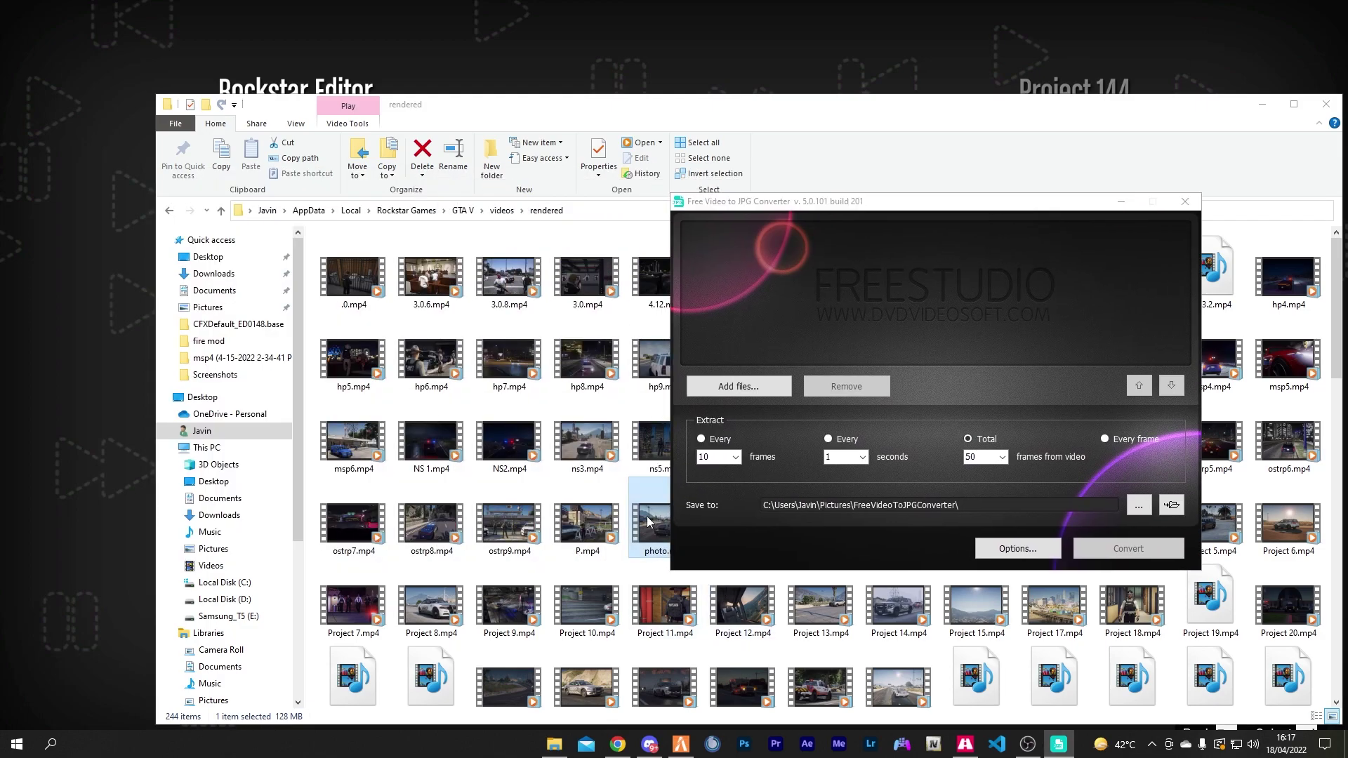
{"action": "left_click_drag", "start_coordinate": [647, 516], "coordinate": [807, 313]}
{"action": "left_click", "coordinate": [1106, 440]}
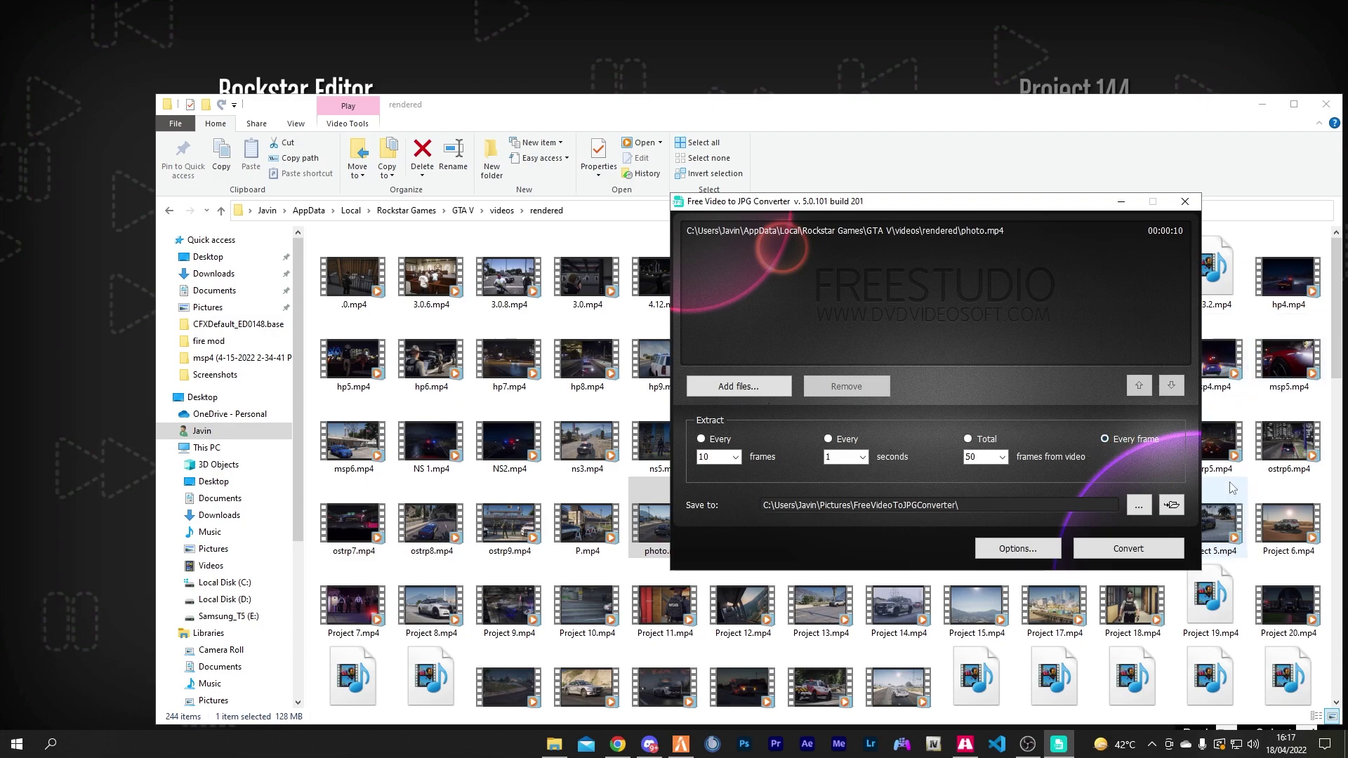
{"action": "left_click", "coordinate": [1142, 558]}
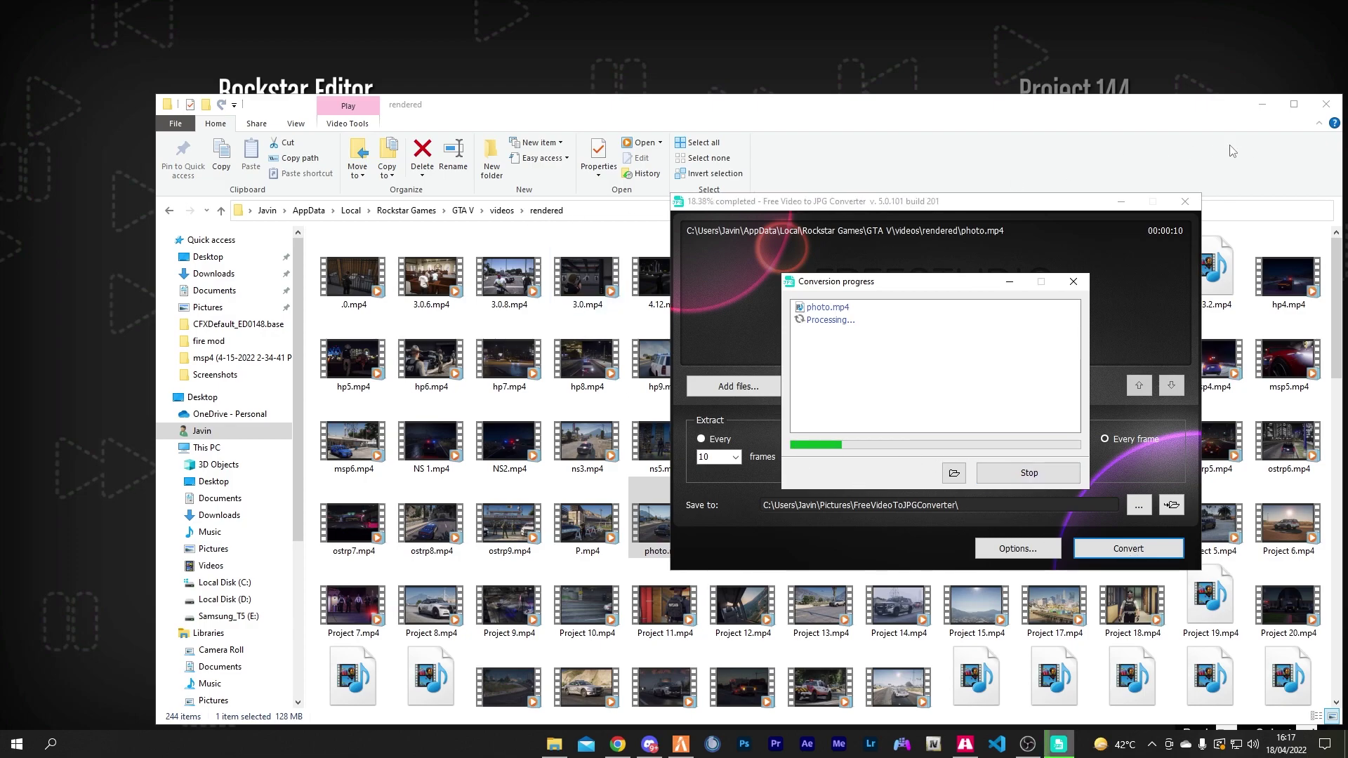
{"action": "left_click", "coordinate": [1326, 107]}
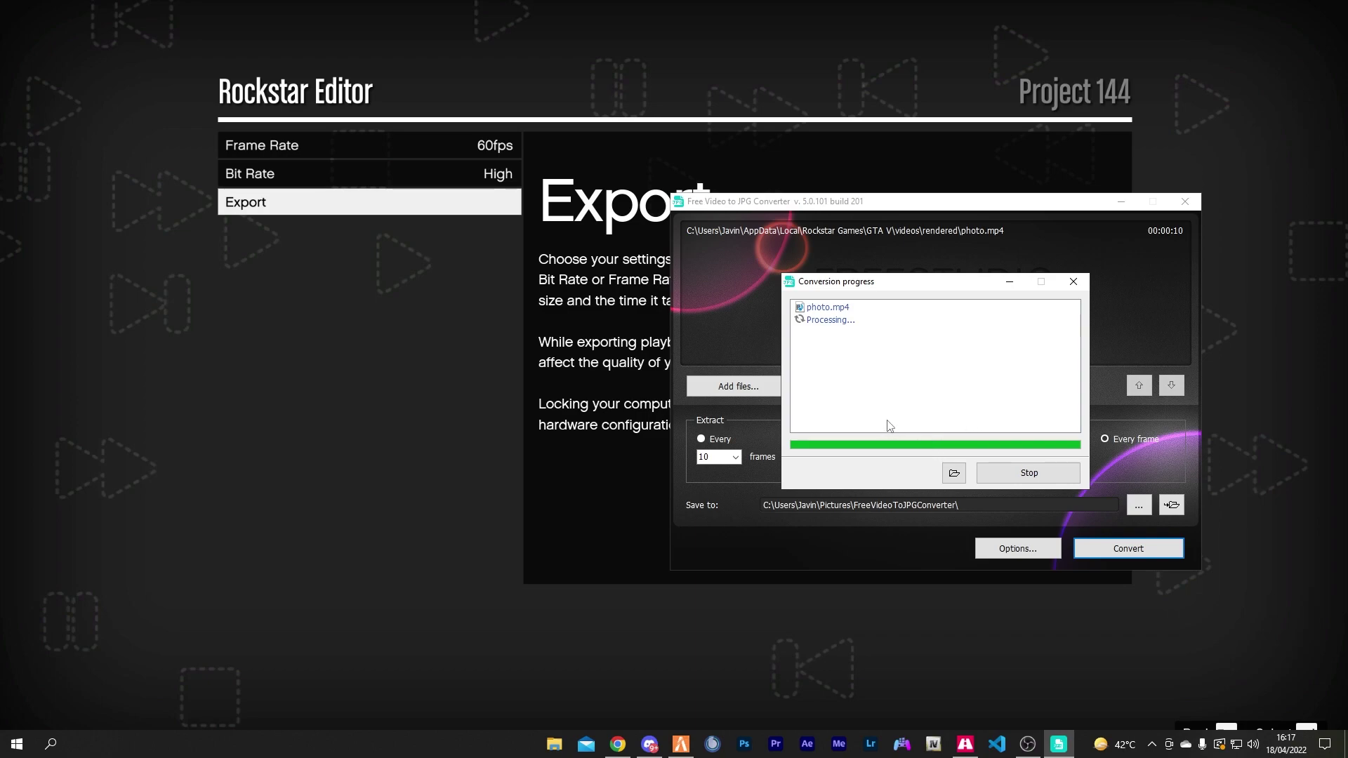
- Open the output folder from the completion dialog and close the converter
{"action": "left_click", "coordinate": [954, 476]}
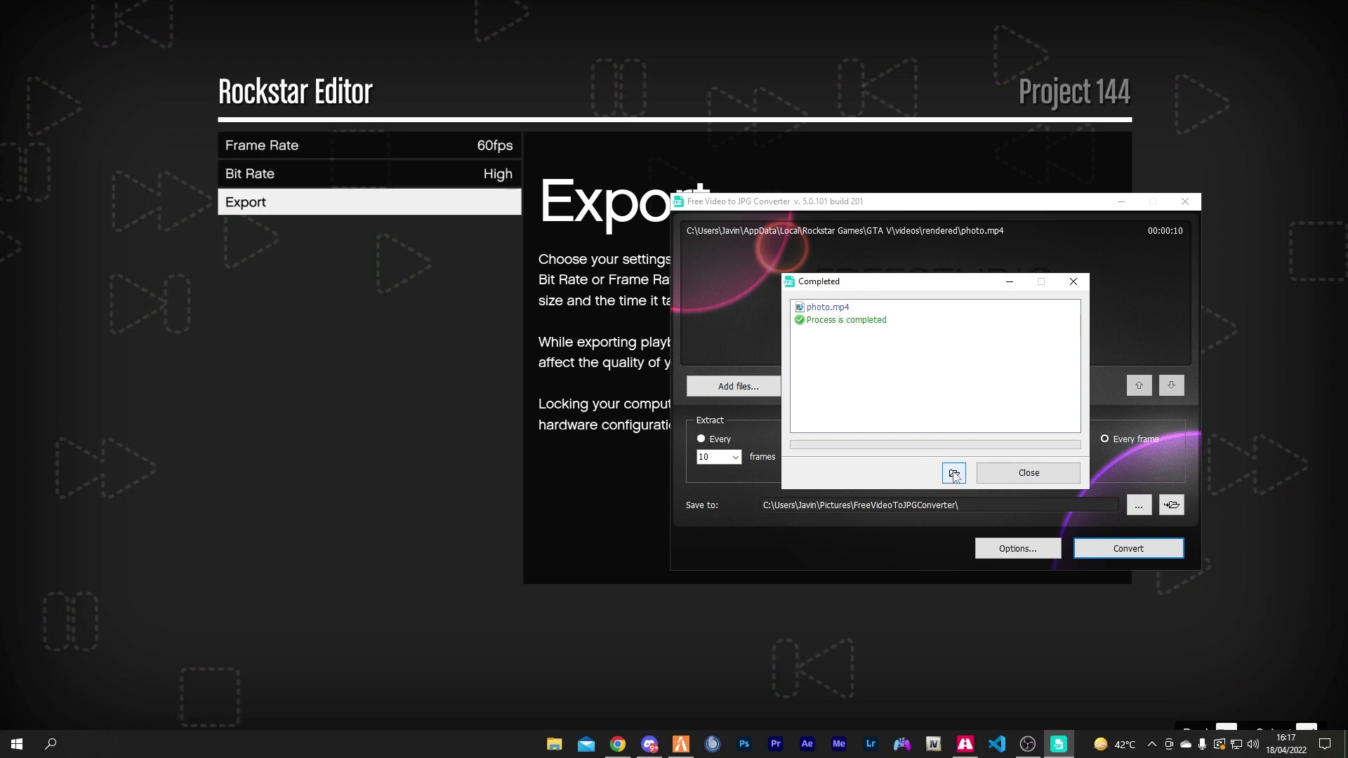
{"action": "left_click", "coordinate": [1074, 282]}
{"action": "left_click", "coordinate": [1183, 203]}
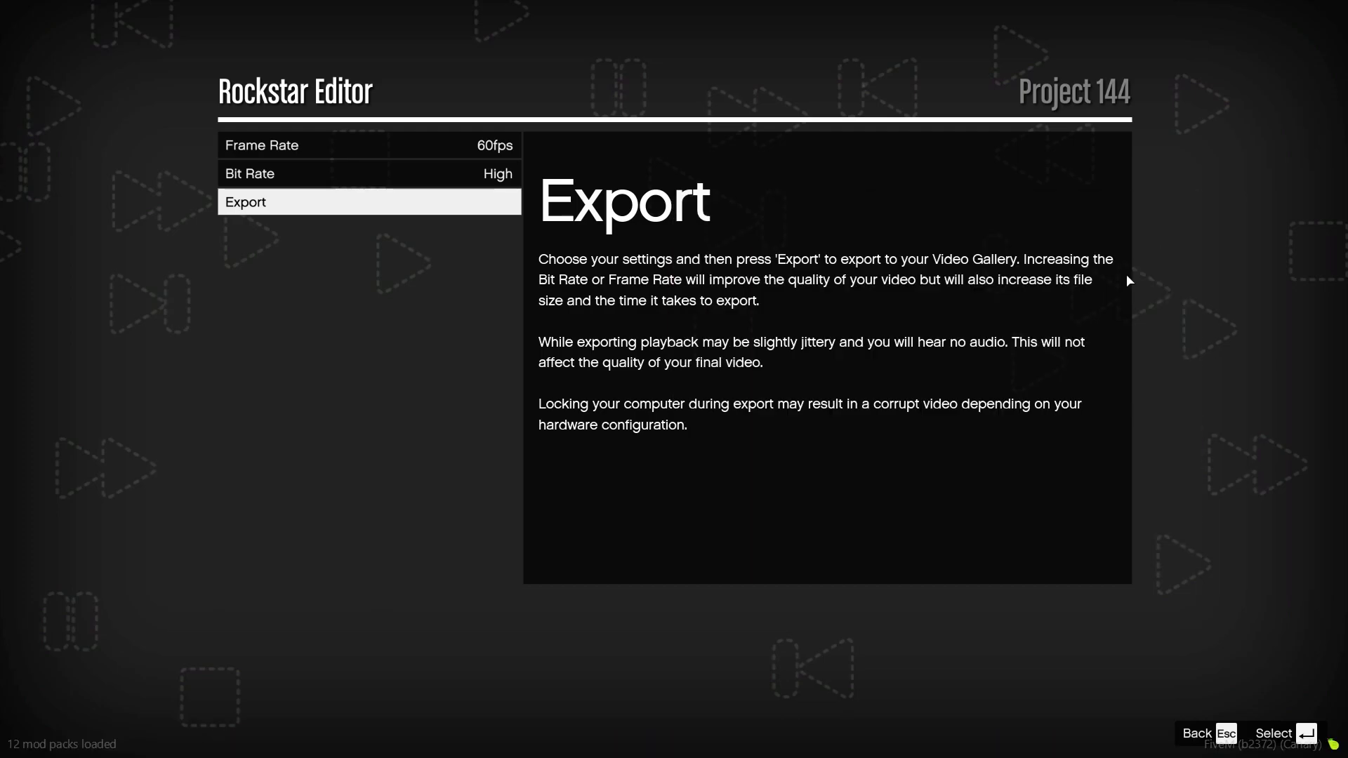
- Open the photo folder and scroll through its 651 extracted JPG frames
{"action": "key", "text": "alt+Tab"}
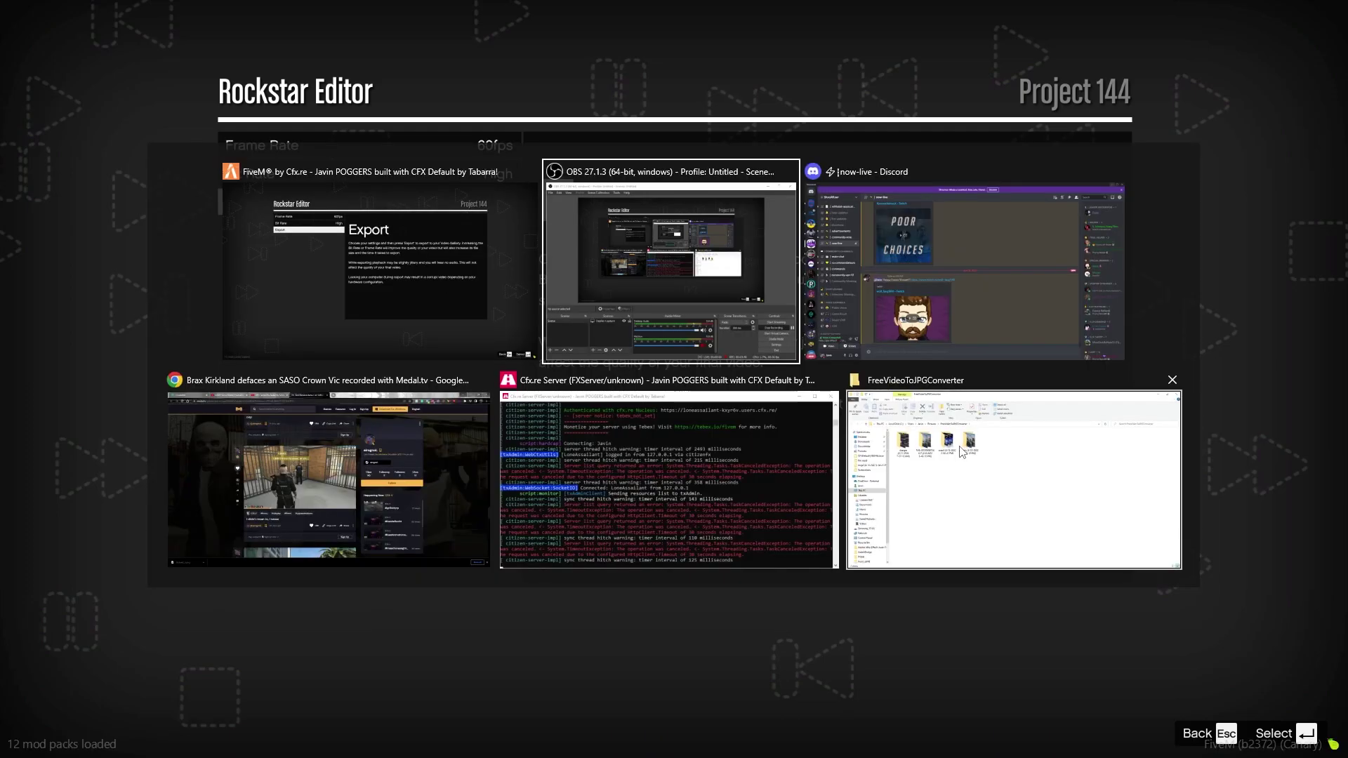
{"action": "key", "text": "alt+Tab"}
{"action": "key", "text": "alt+Tab"}
{"action": "key", "text": "alt+Tab"}
{"action": "key", "text": "alt+Tab"}
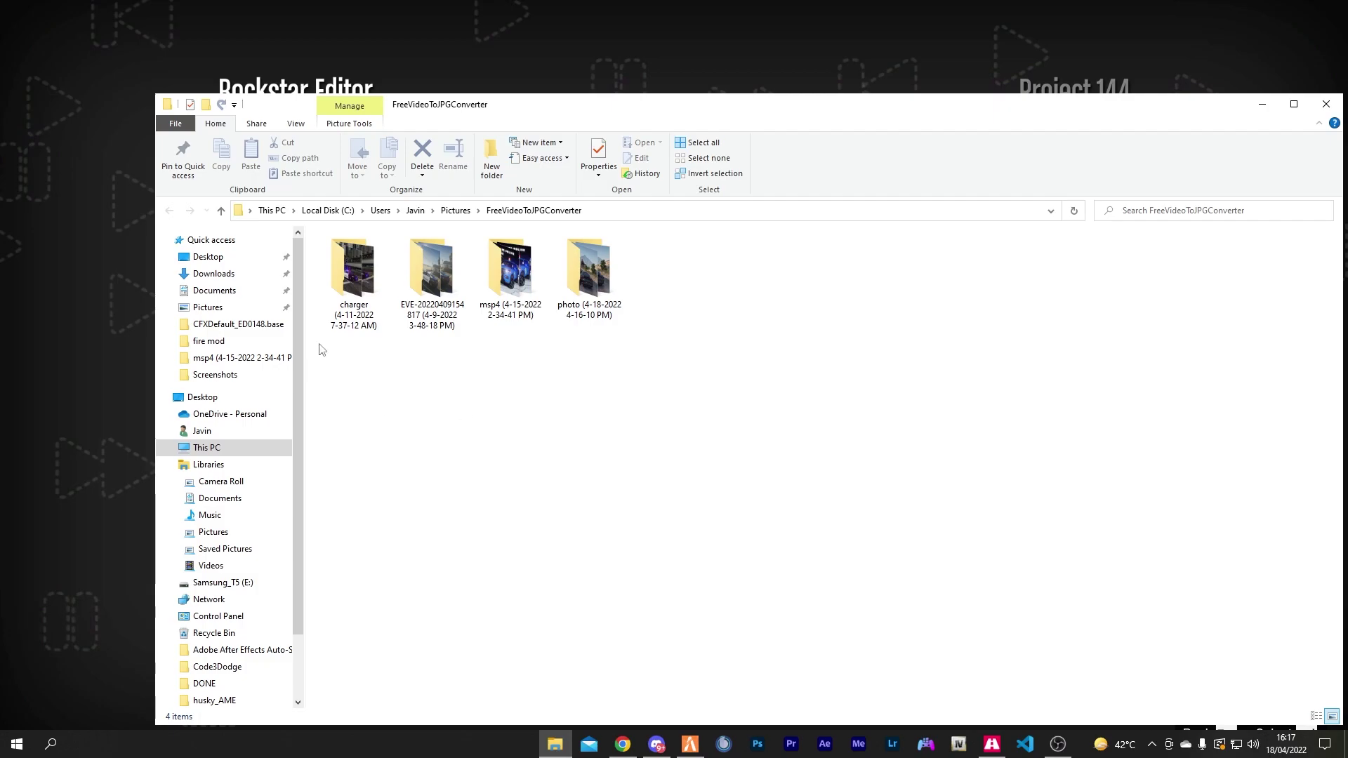
{"action": "double_click", "coordinate": [598, 284]}
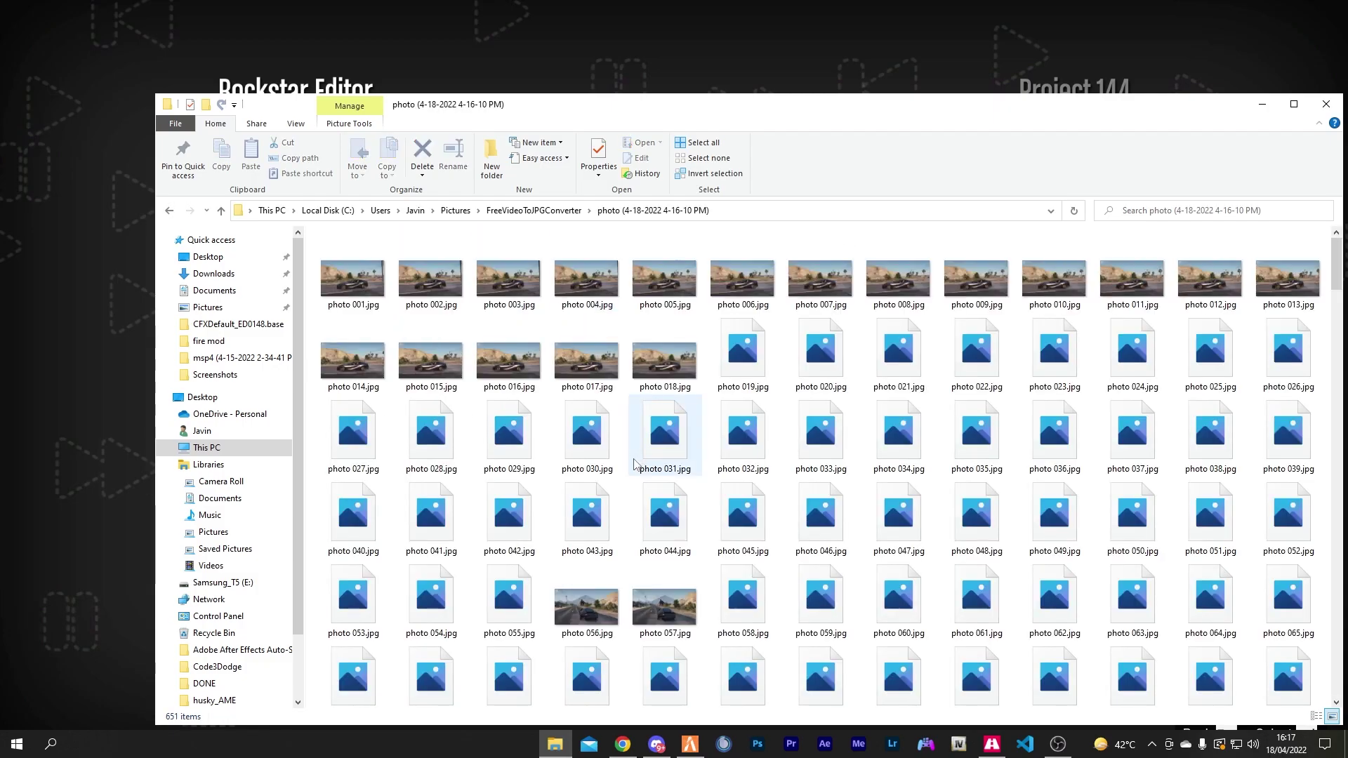
{"action": "scroll", "coordinate": [635, 437], "scroll_direction": "down", "scroll_amount": 10}
{"action": "scroll", "coordinate": [634, 437], "scroll_direction": "down", "scroll_amount": 8}
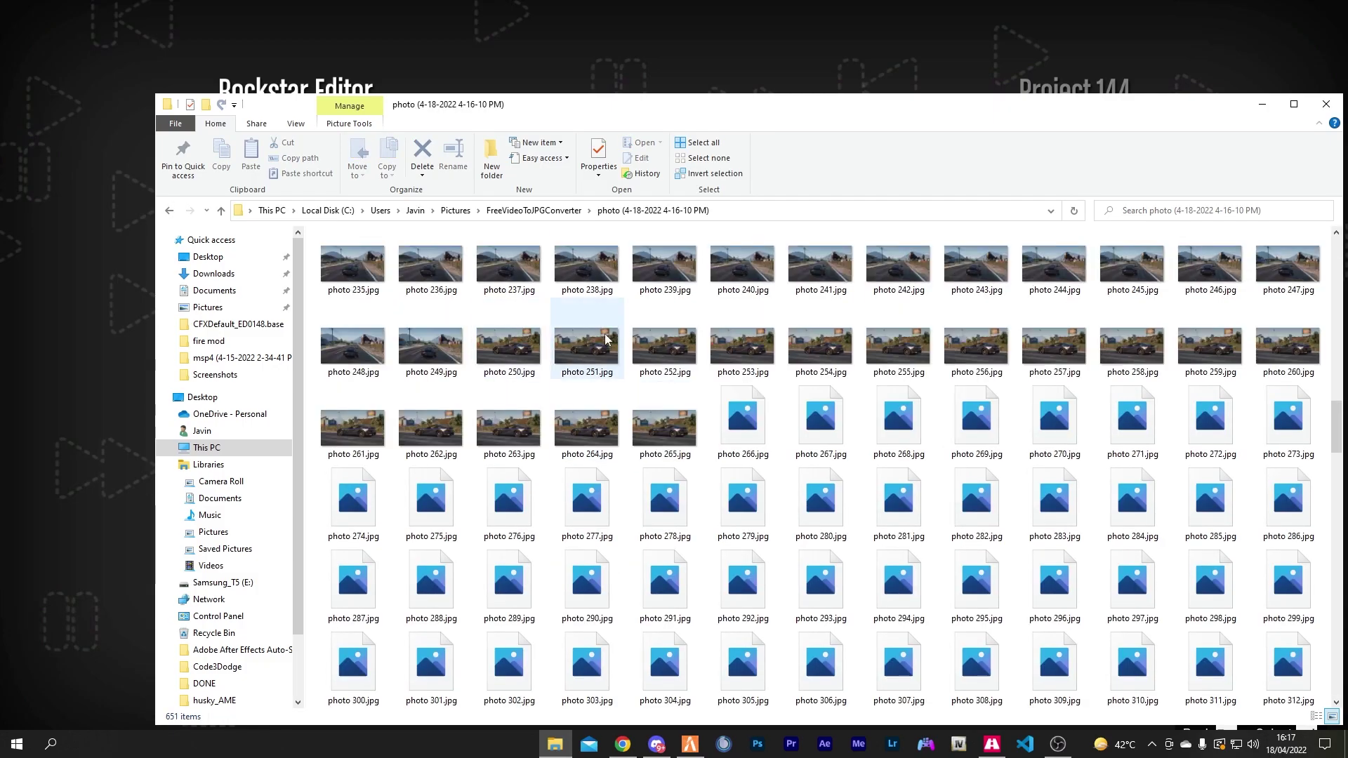
{"action": "mouse_move", "coordinate": [615, 747]}
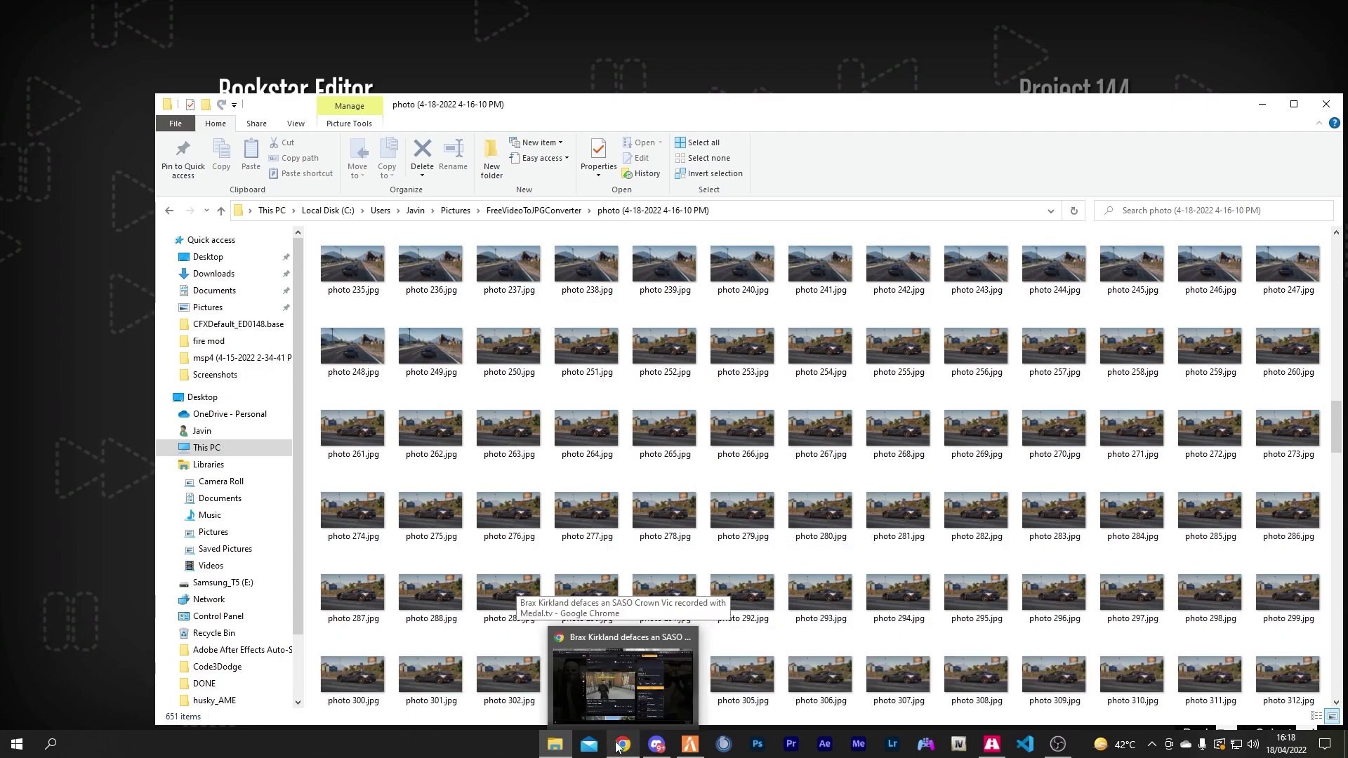
- Open Photopea in a new browser tab
{"action": "left_click", "coordinate": [627, 746]}
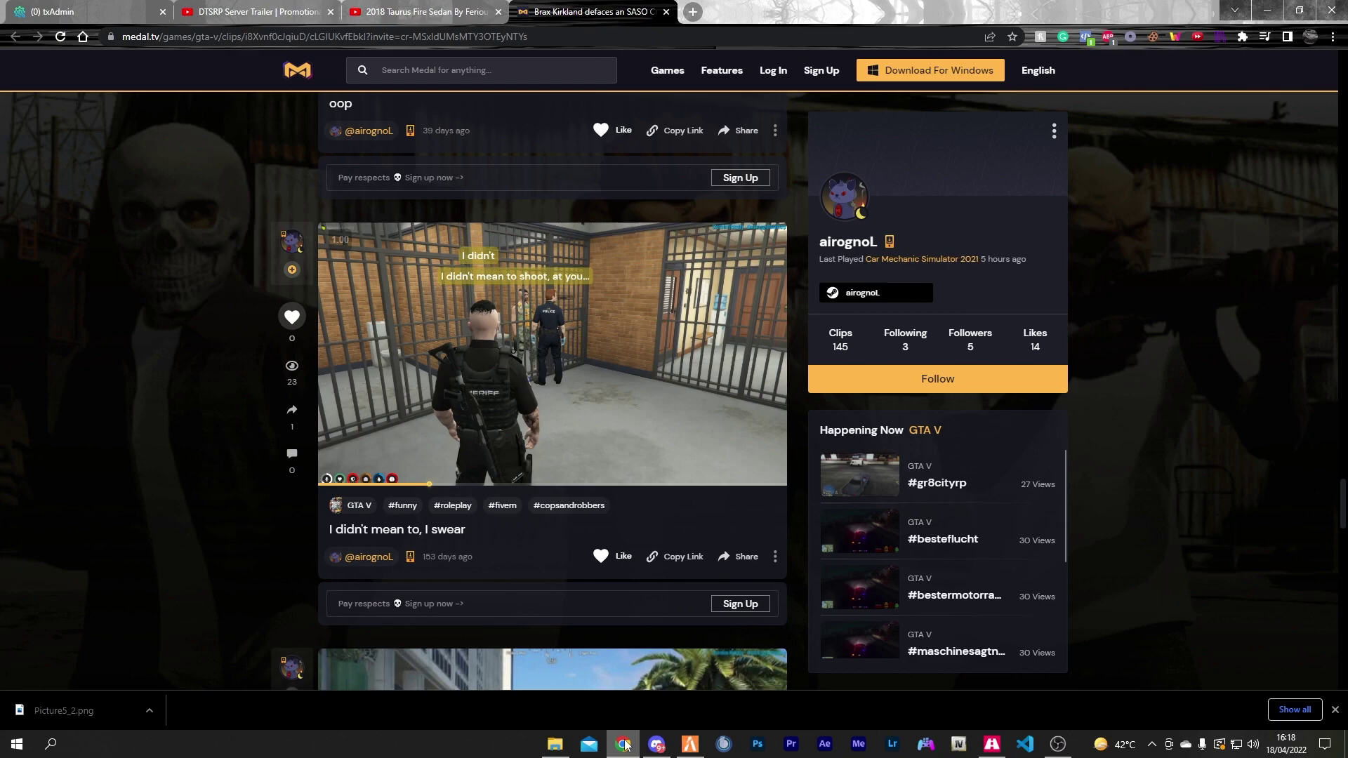
{"action": "key", "text": "ctrl+t"}
{"action": "type", "text": "photopea.com"}
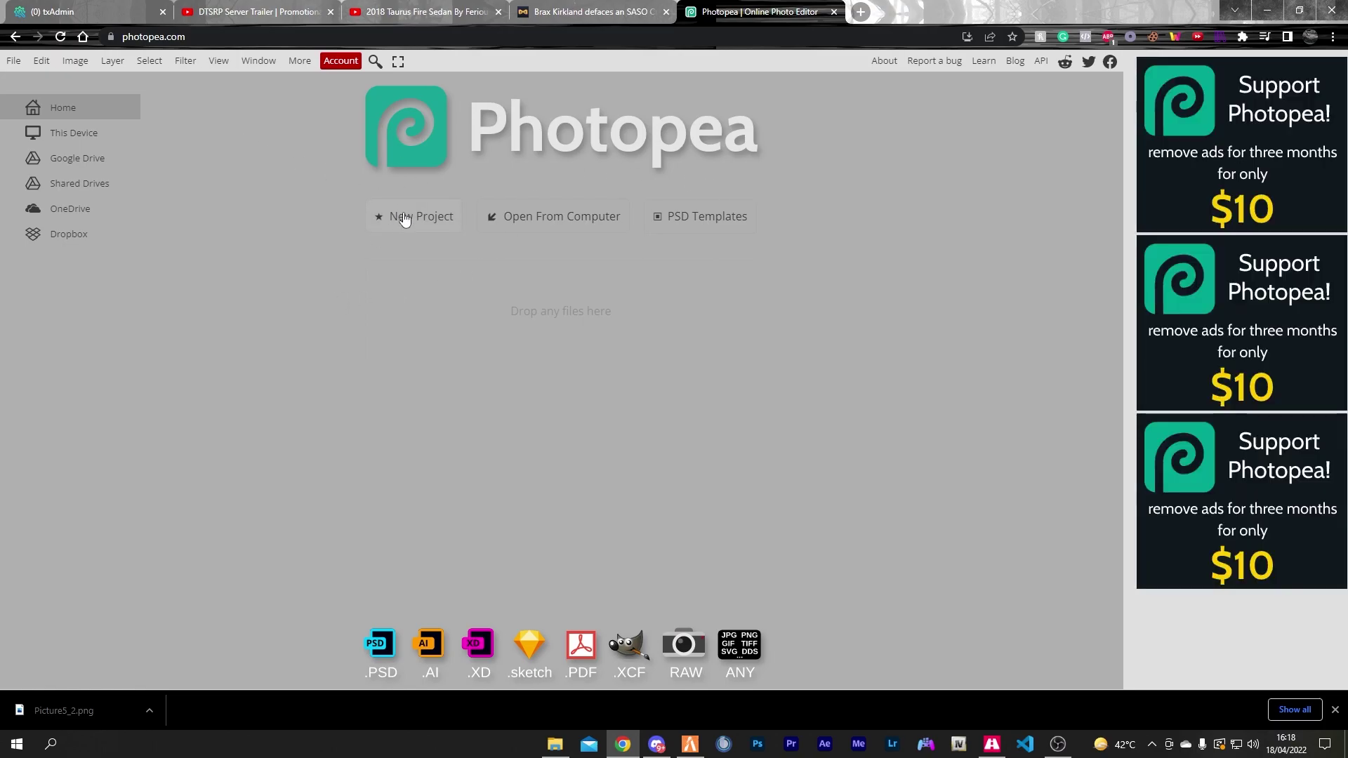
- Create a new blank project 1920 pixels wide by 1080 pixels high
{"action": "left_click", "coordinate": [401, 218]}
{"action": "double_click", "coordinate": [110, 149]}
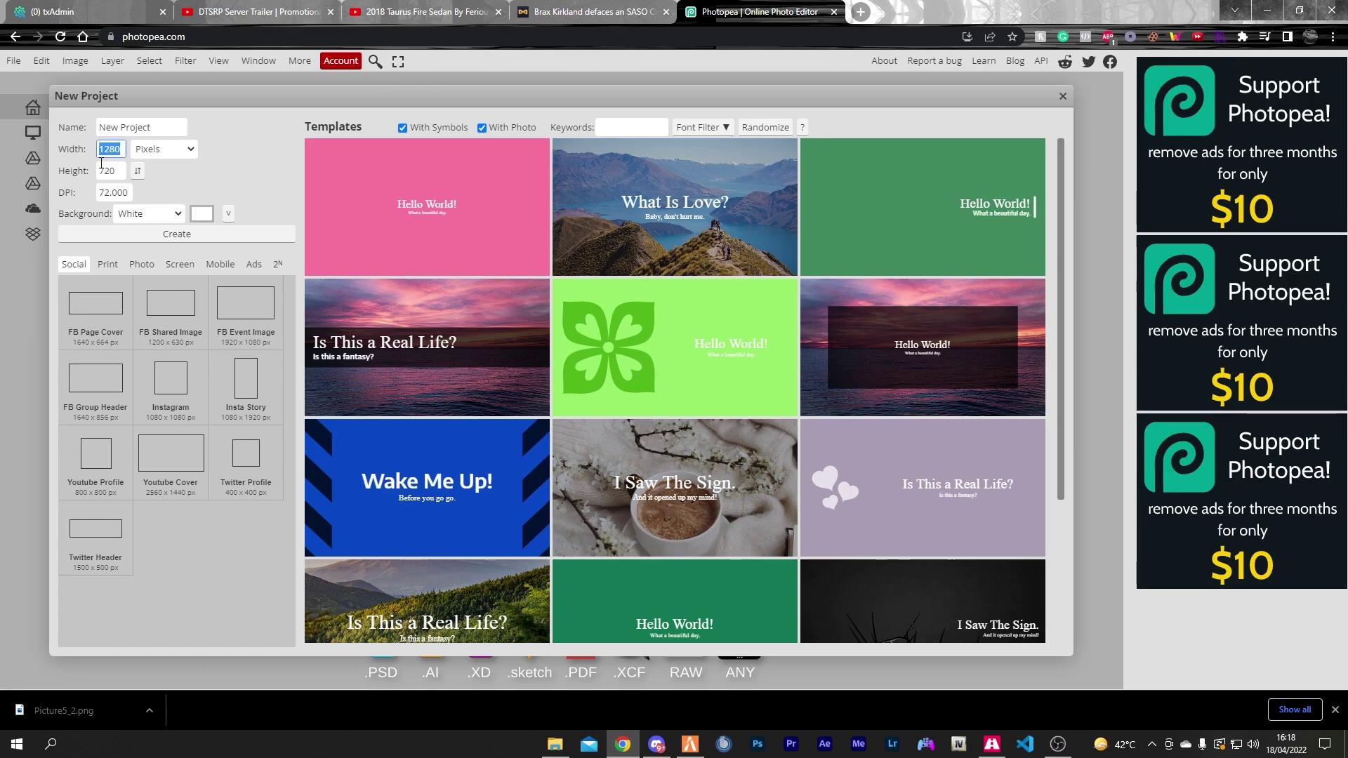
{"action": "type", "text": "1920"}
{"action": "double_click", "coordinate": [112, 171]}
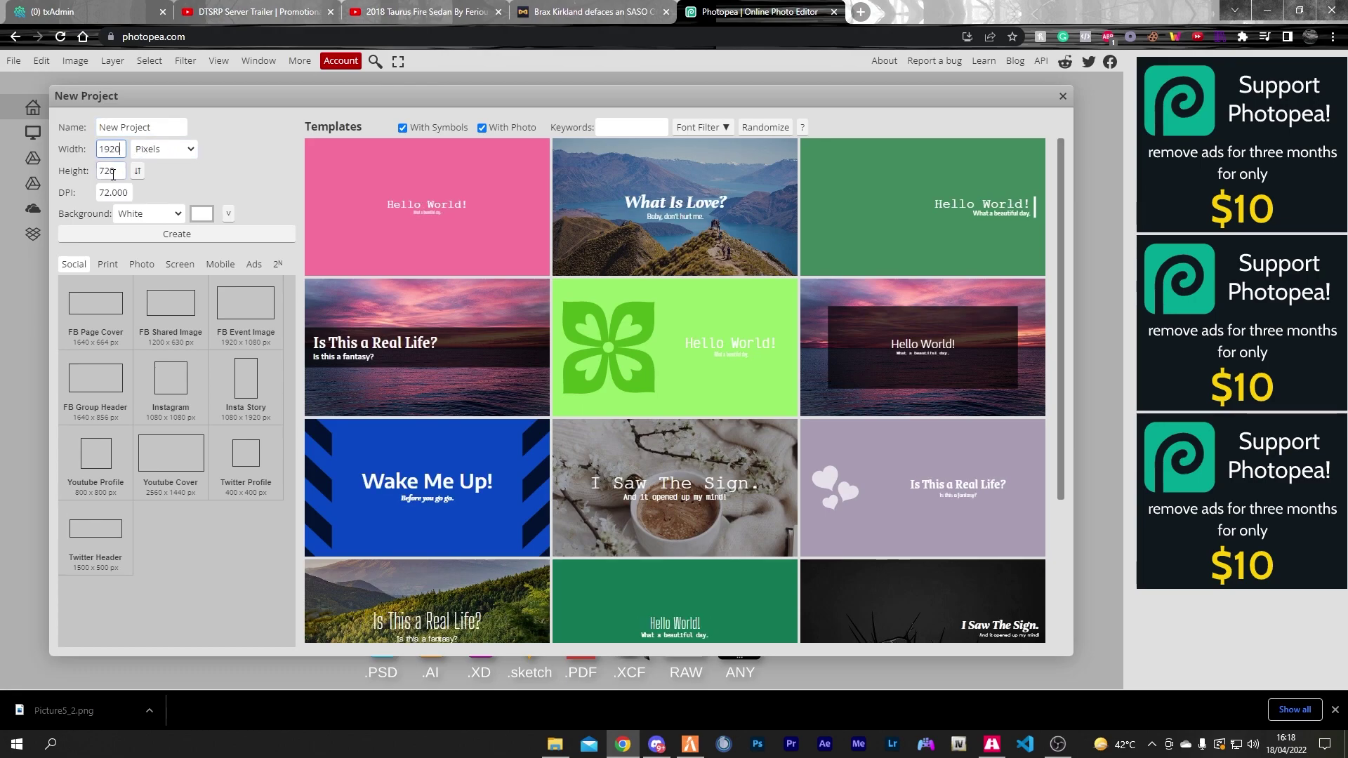
{"action": "type", "text": "100"}
{"action": "type", "text": "080"}
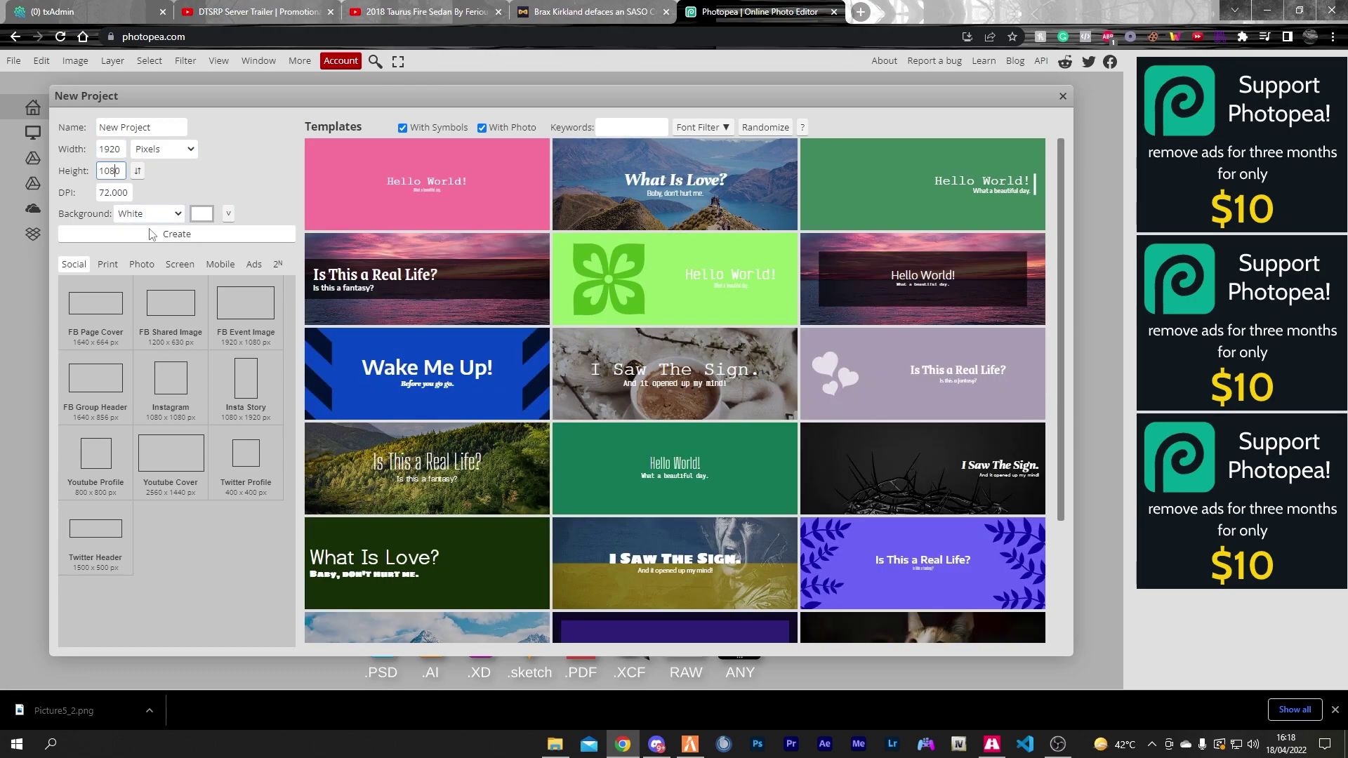
{"action": "left_click", "coordinate": [155, 236]}
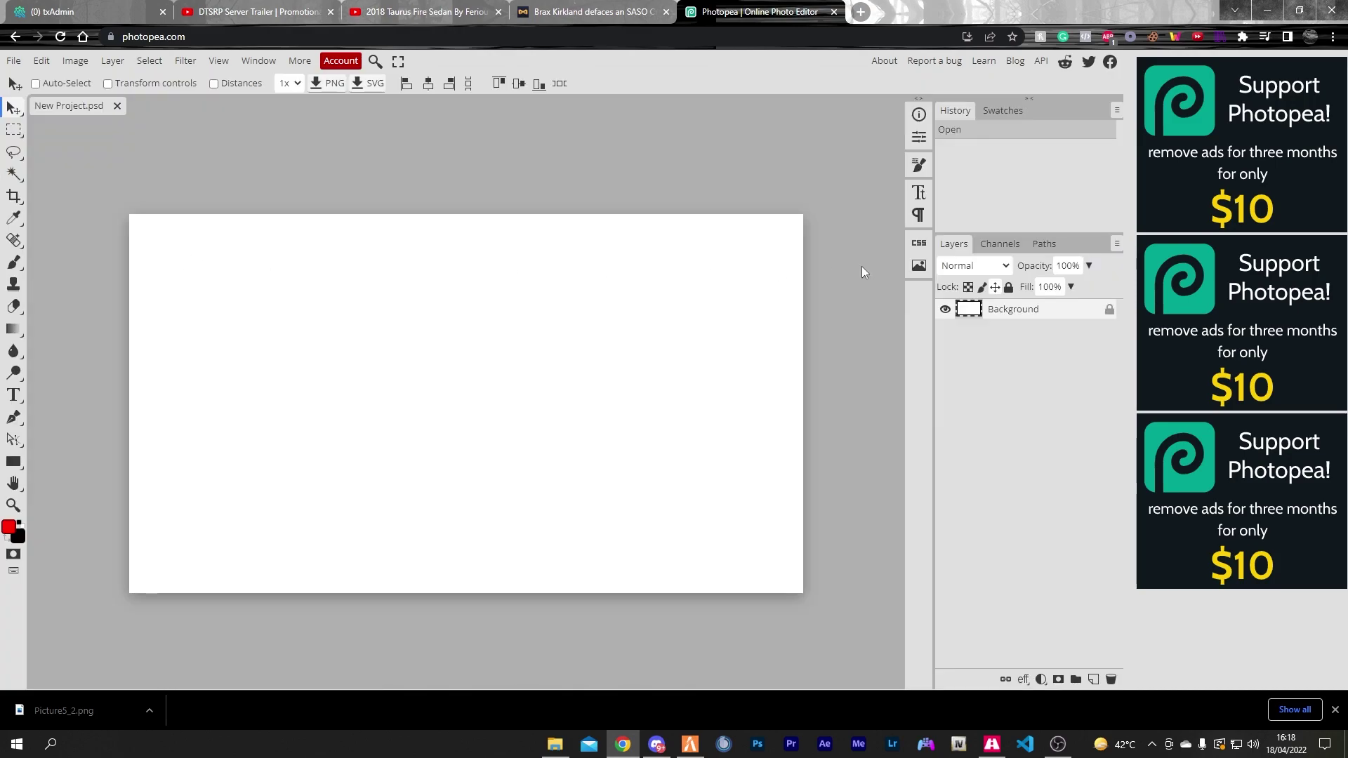
- Drag car frames photo 261–312 from the Explorer folder into Photopea's Layers panel
{"action": "key", "text": "alt+Tab"}
{"action": "left_click_drag", "start_coordinate": [826, 108], "coordinate": [520, 57]}
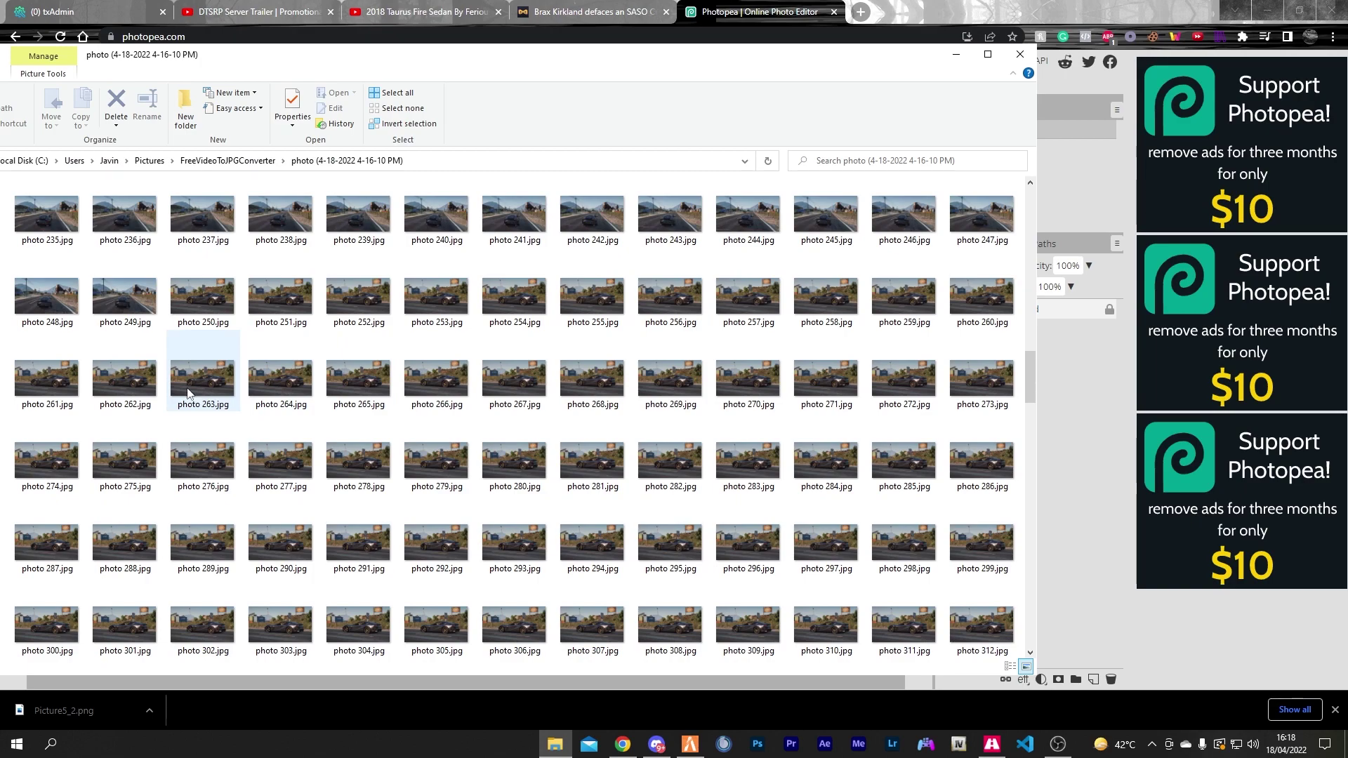
{"action": "left_click_drag", "start_coordinate": [7, 361], "coordinate": [976, 636]}
{"action": "left_click_drag", "start_coordinate": [515, 439], "coordinate": [1023, 314]}
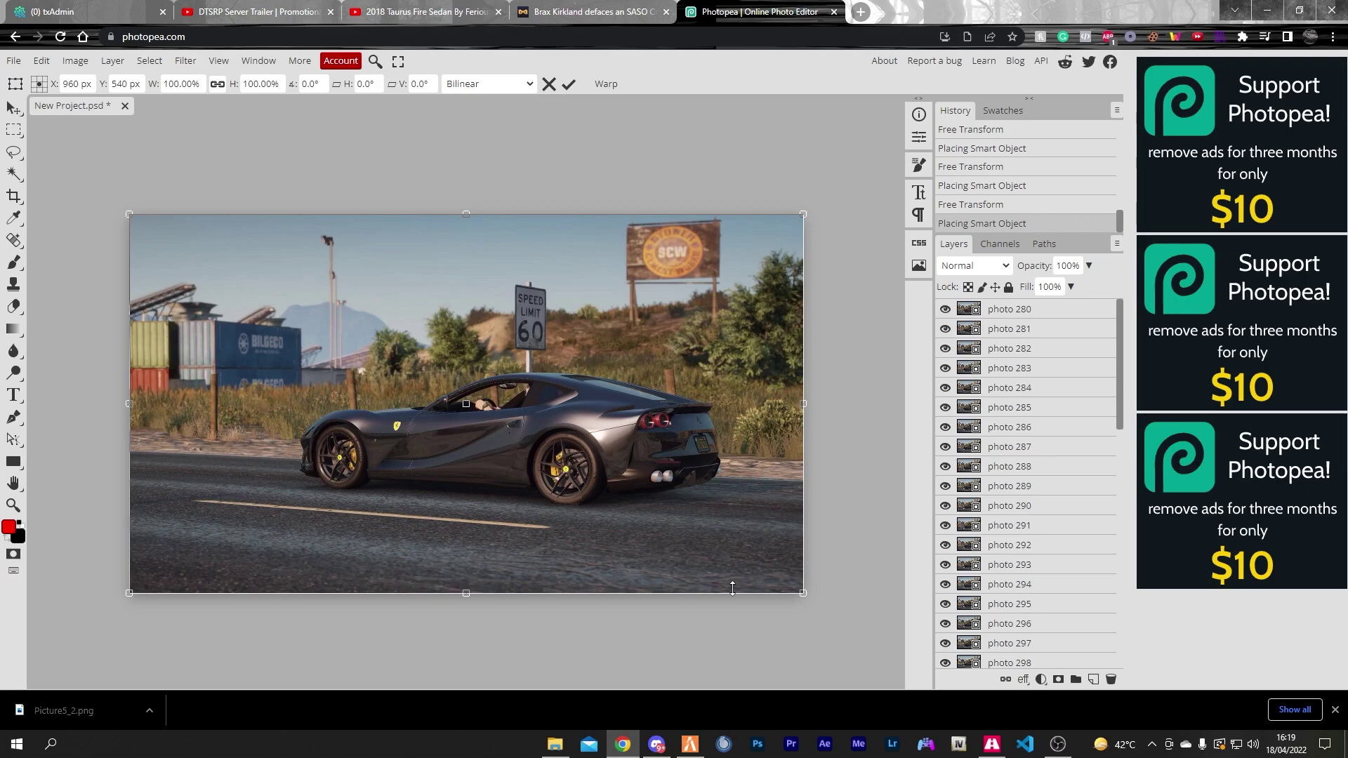
- Commit the placed frames and select all the frame layers together
{"action": "scroll", "coordinate": [1085, 523], "scroll_direction": "down", "scroll_amount": 5}
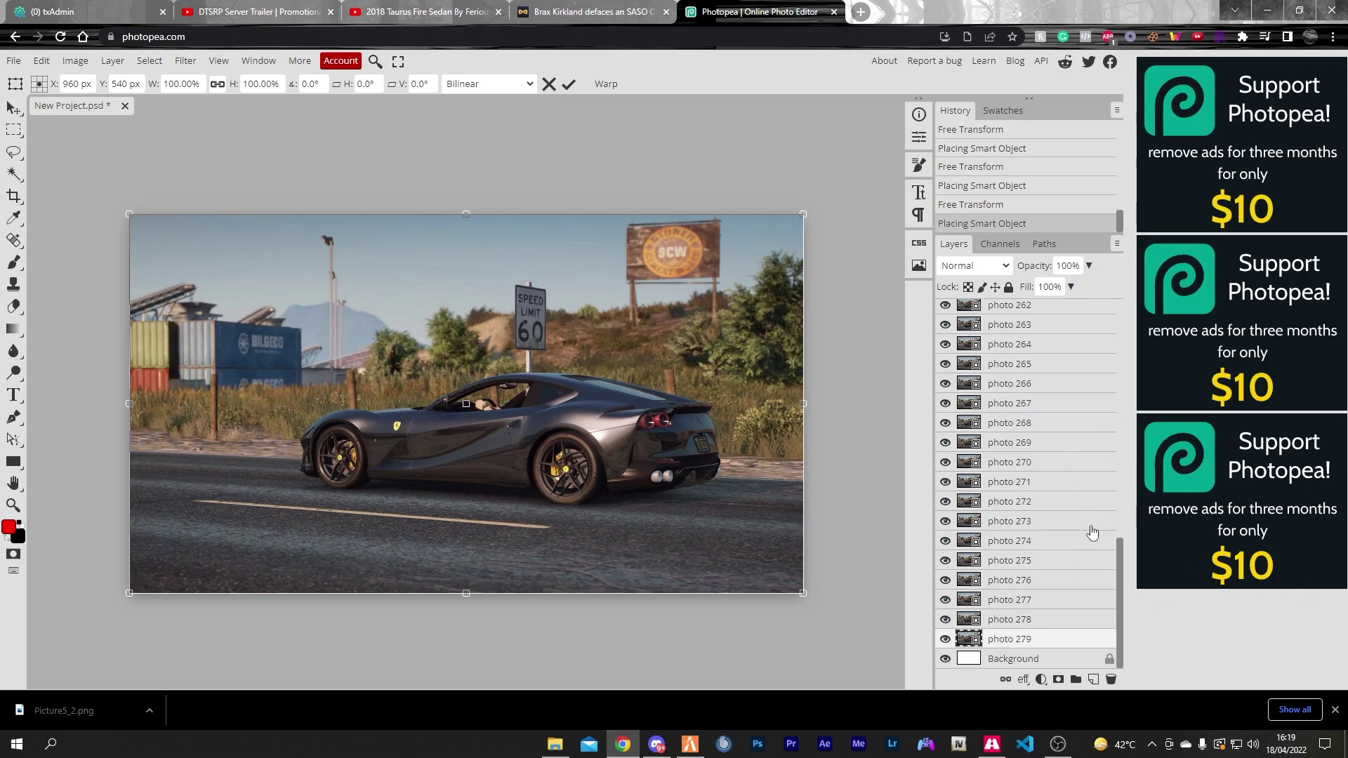
{"action": "scroll", "coordinate": [1089, 528], "scroll_direction": "up", "scroll_amount": 10}
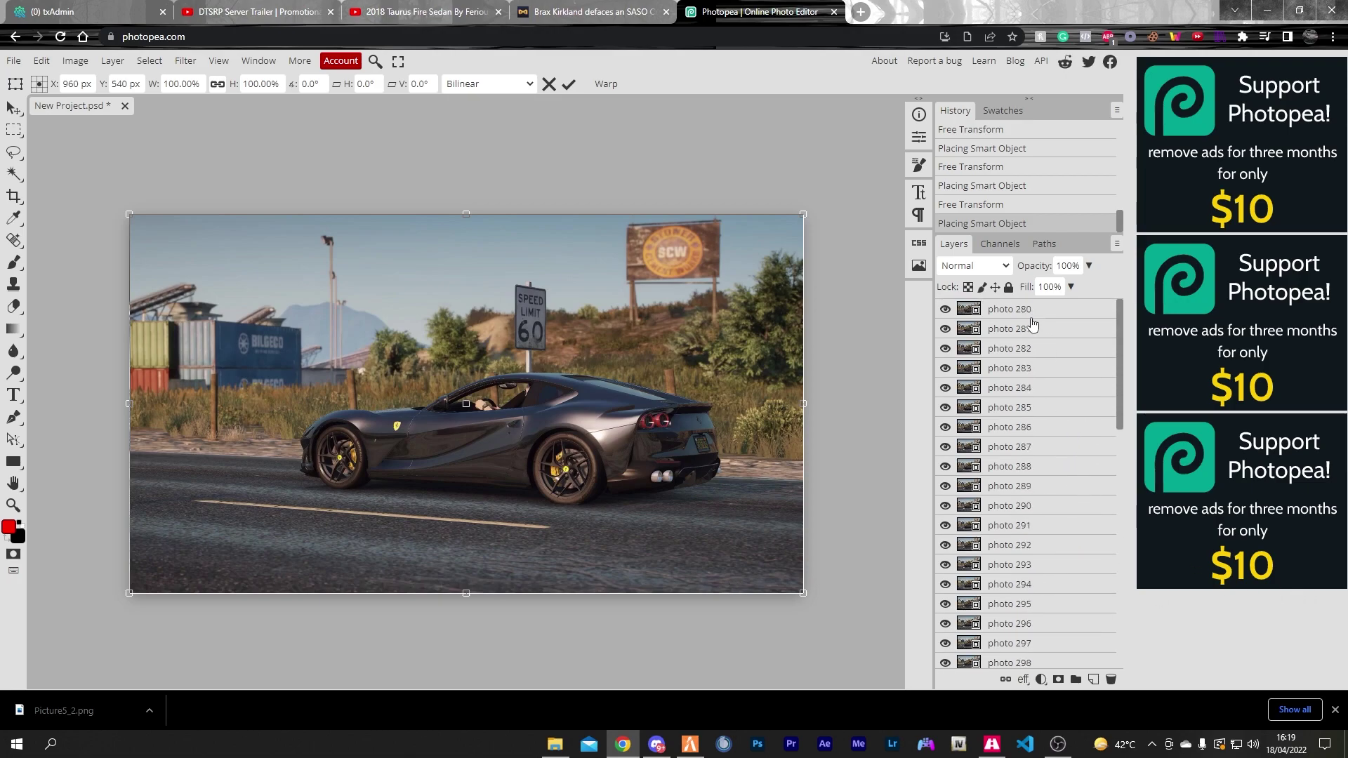
{"action": "left_click", "coordinate": [1025, 315]}
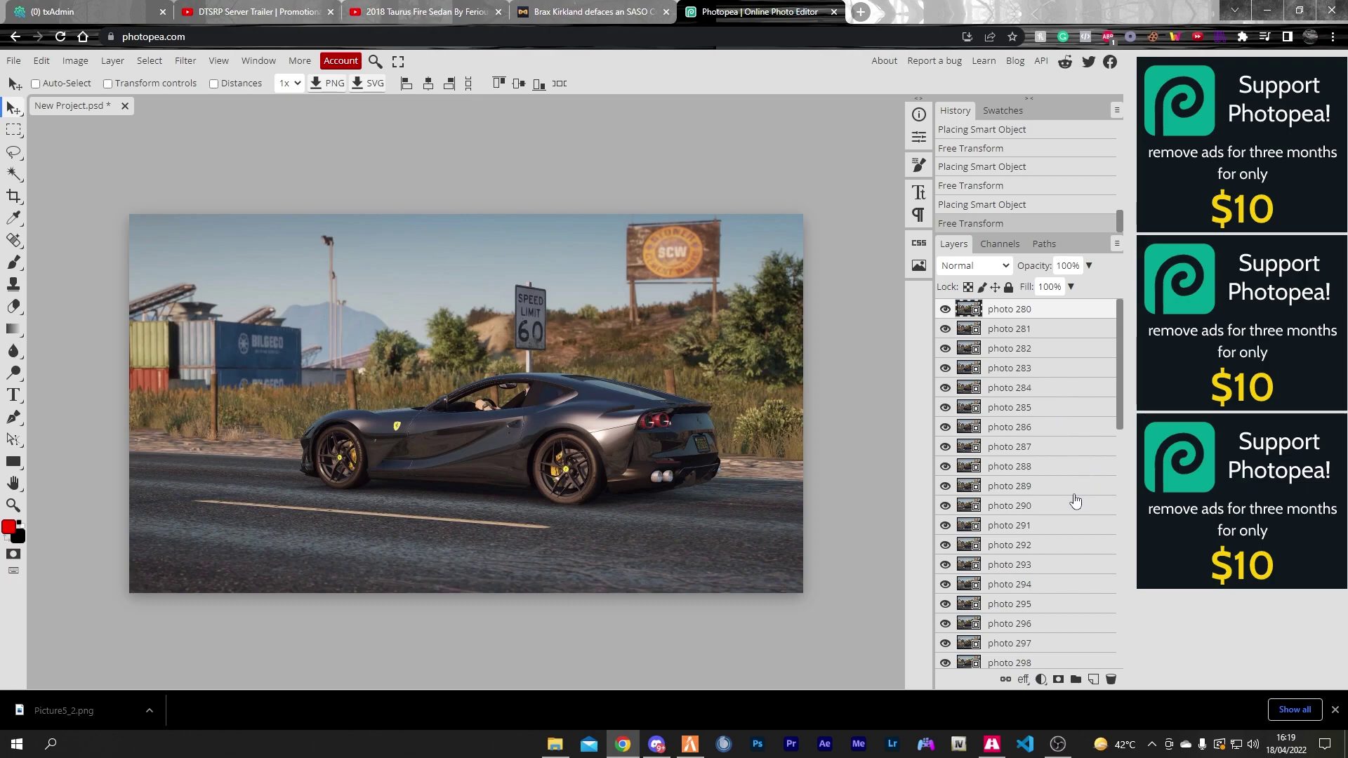
{"action": "scroll", "coordinate": [1071, 499], "scroll_direction": "down", "scroll_amount": 10}
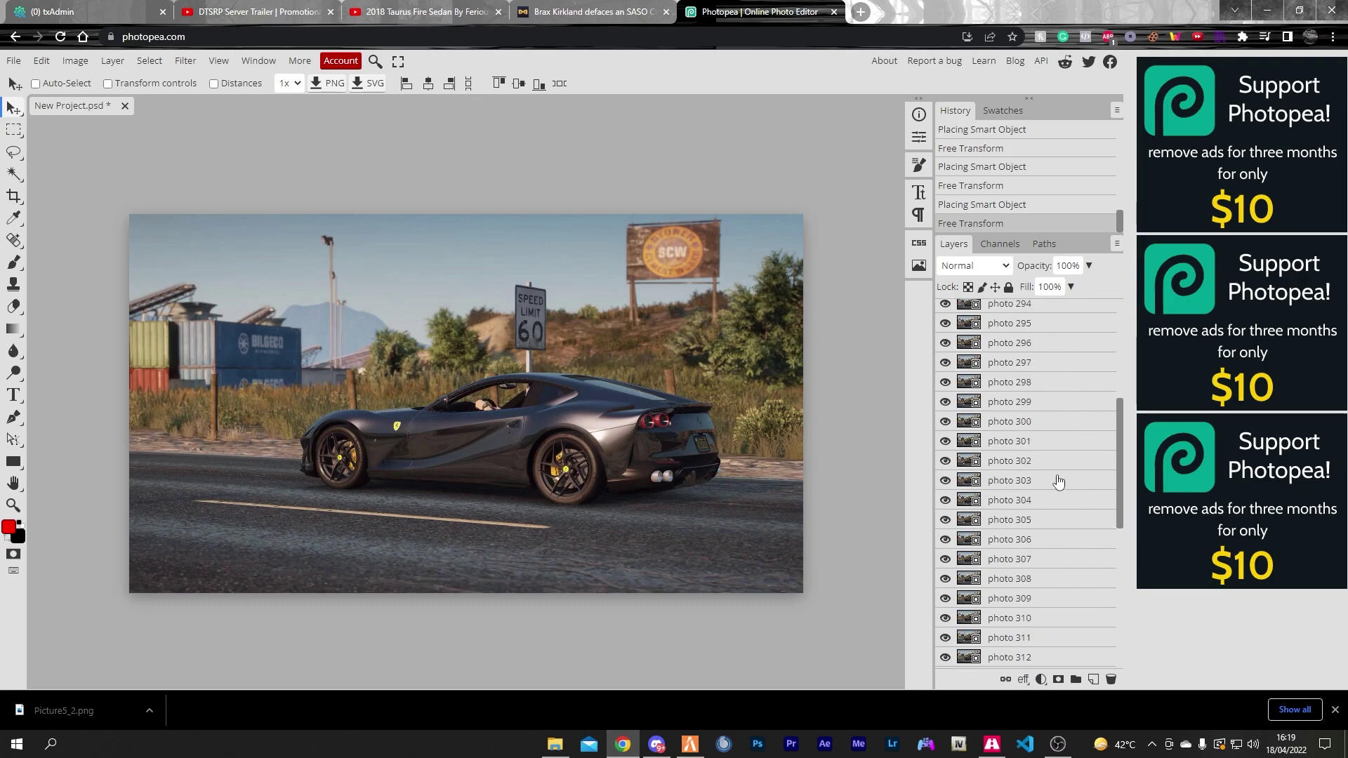
{"action": "left_click", "coordinate": [1011, 645], "text": "shift"}
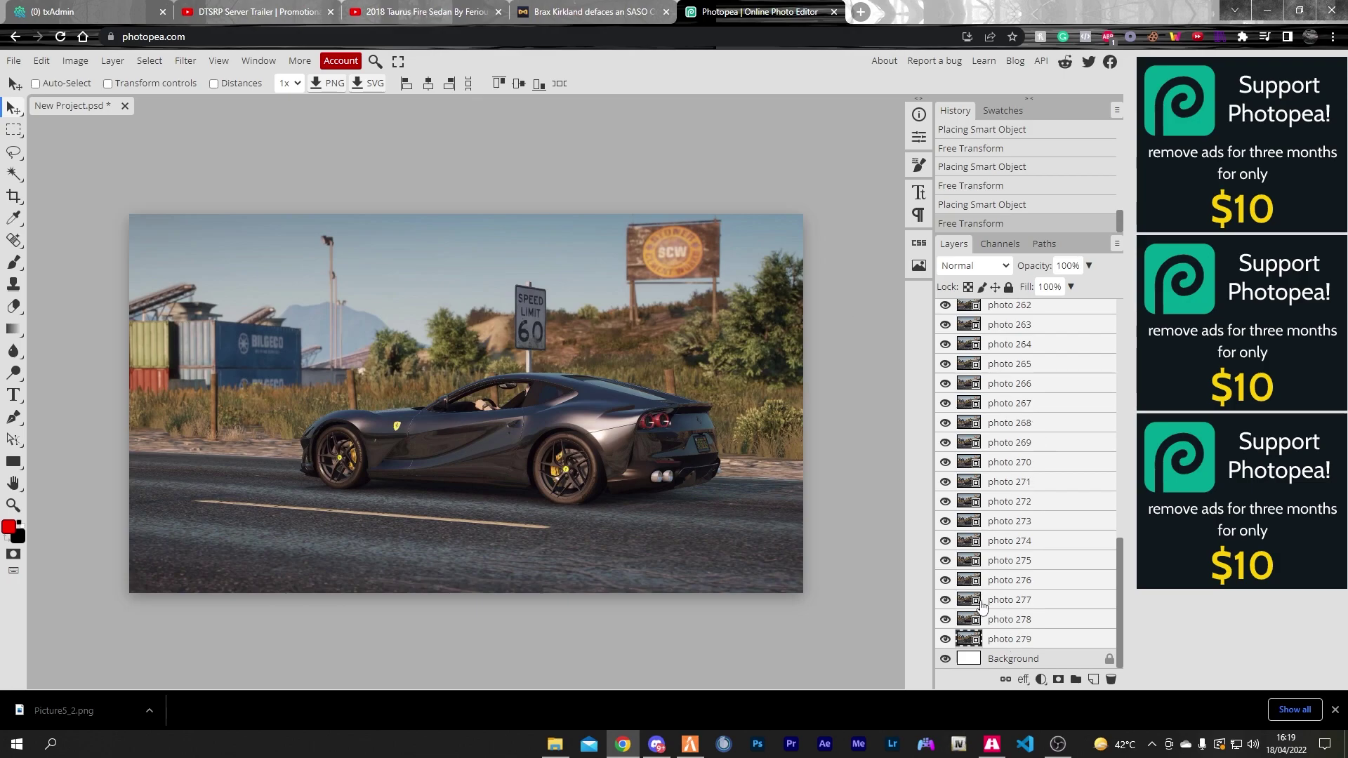
{"action": "scroll", "coordinate": [983, 605], "scroll_direction": "up", "scroll_amount": 10}
{"action": "scroll", "coordinate": [984, 523], "scroll_direction": "down", "scroll_amount": 10}
- Convert the selected frame layers into one smart object, photo 280
{"action": "right_click", "coordinate": [1009, 407]}
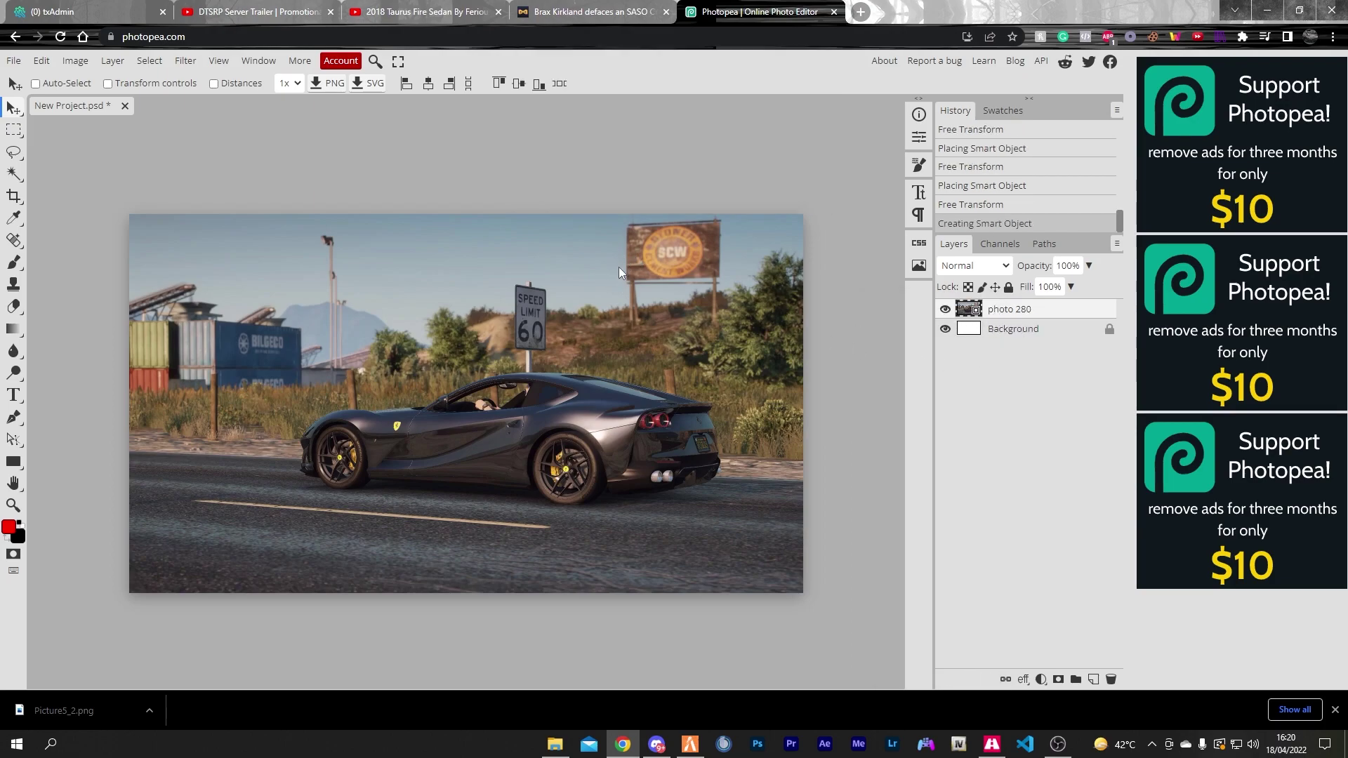
- Set the photo 280 smart object's stack mode to Average under Layer > Smart Object
{"action": "left_click", "coordinate": [112, 60]}
{"action": "mouse_move", "coordinate": [195, 320]}
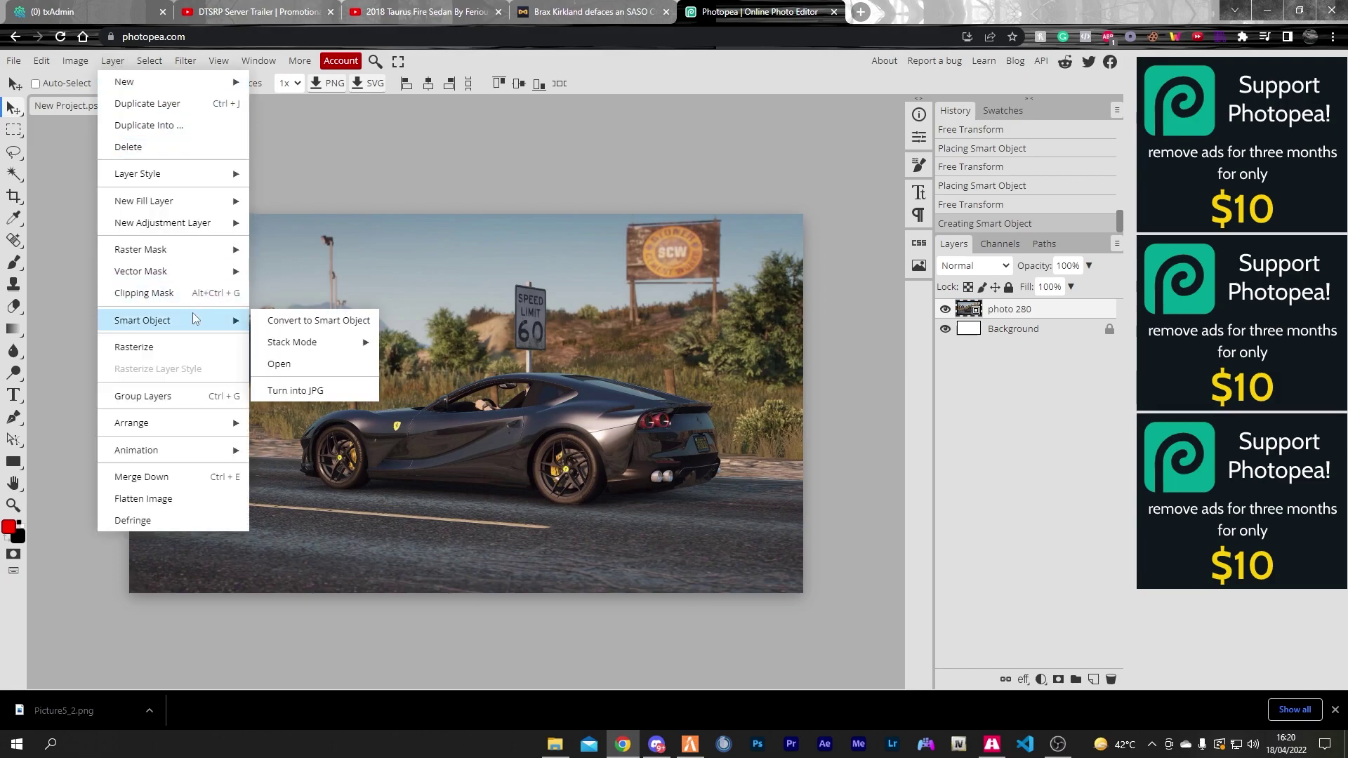
{"action": "mouse_move", "coordinate": [320, 344]}
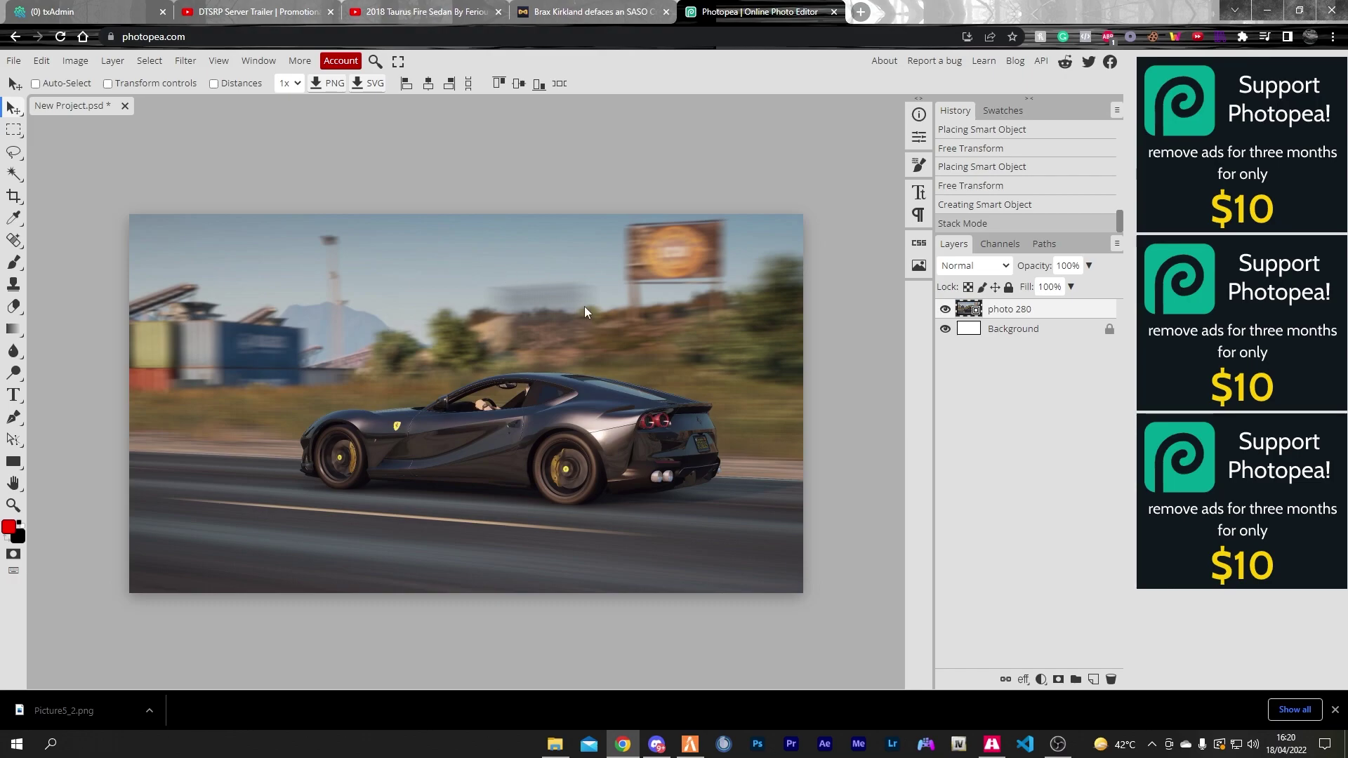
{"action": "left_click", "coordinate": [14, 61]}
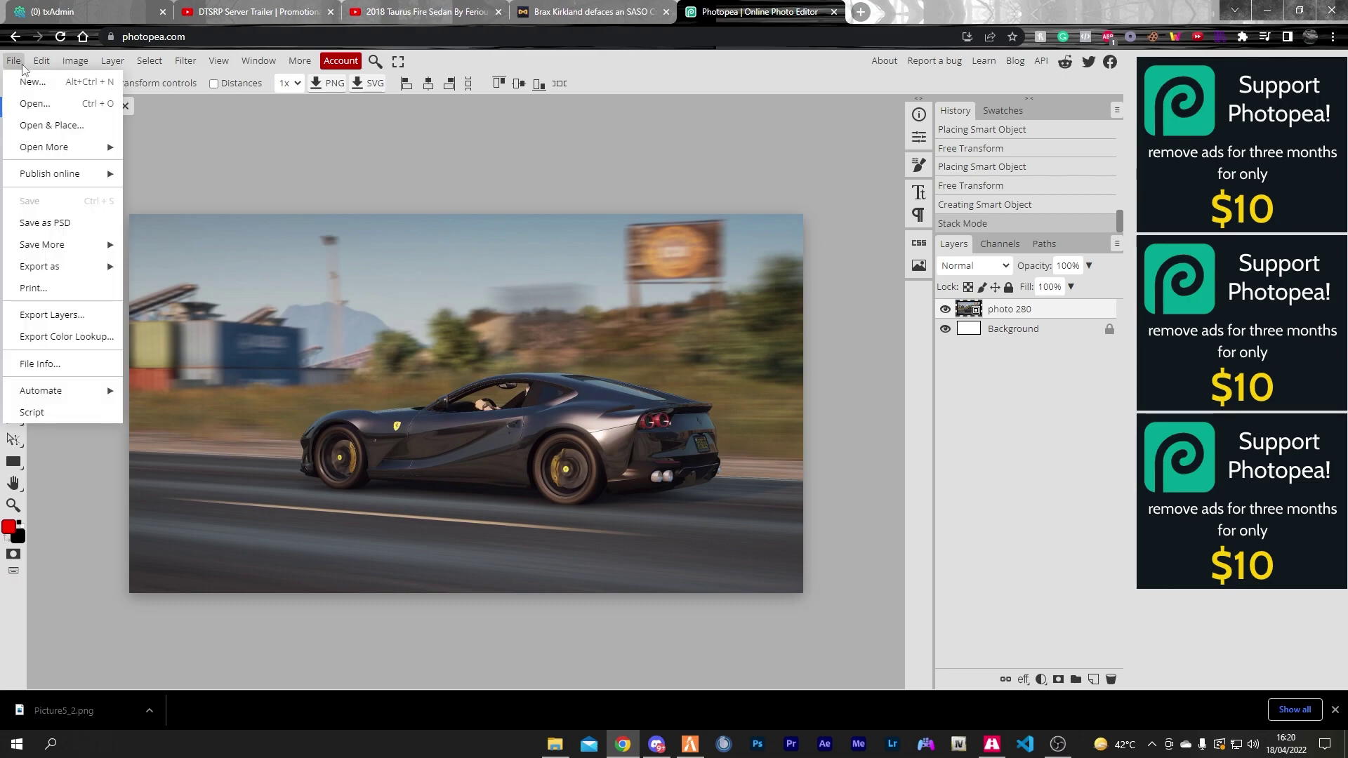
{"action": "mouse_move", "coordinate": [76, 261]}
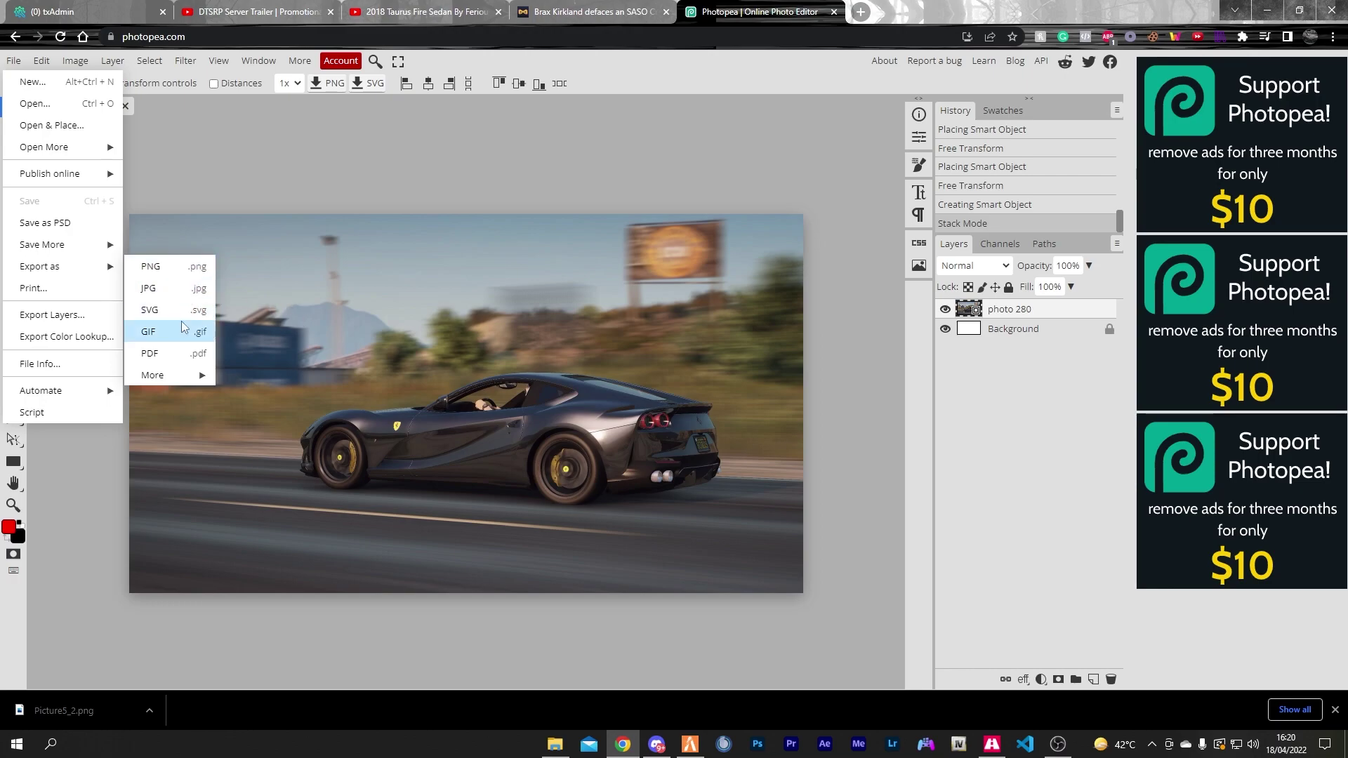
{"action": "left_click", "coordinate": [381, 196]}
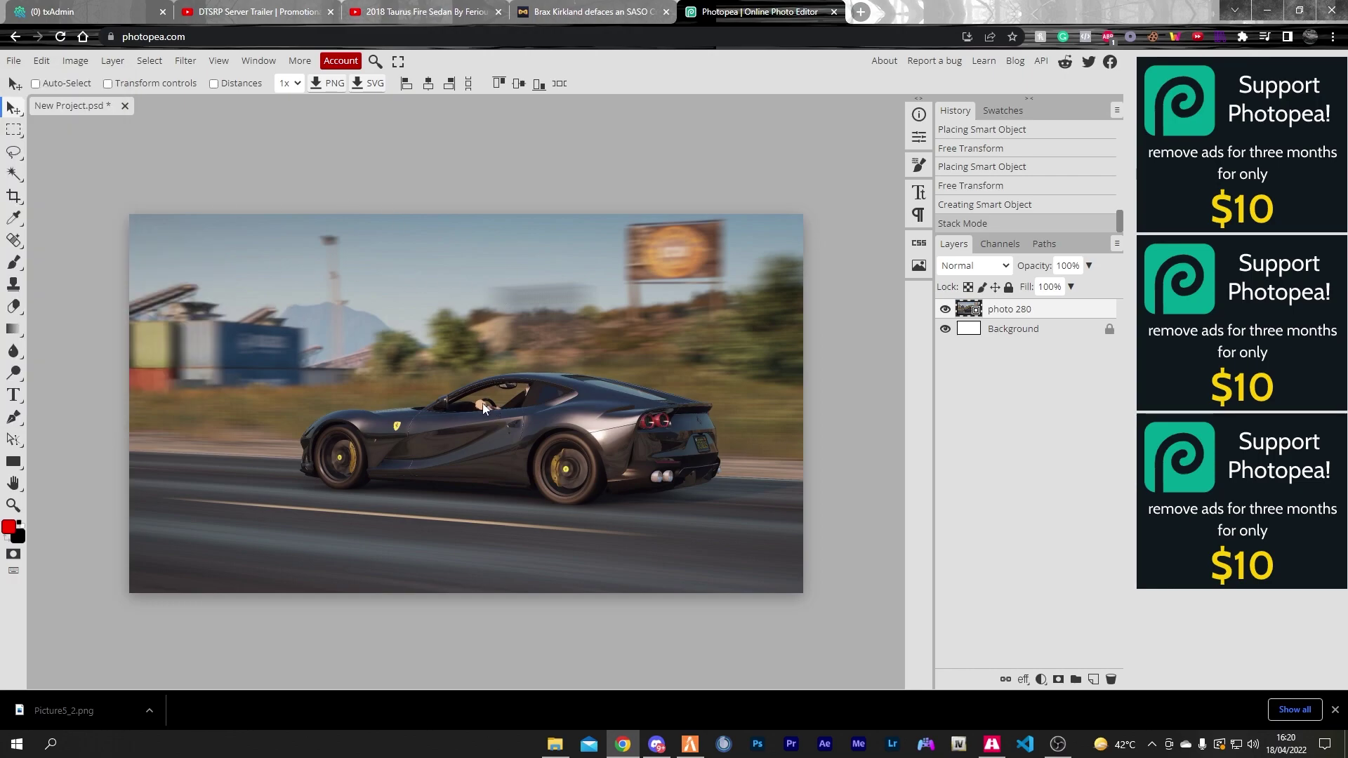